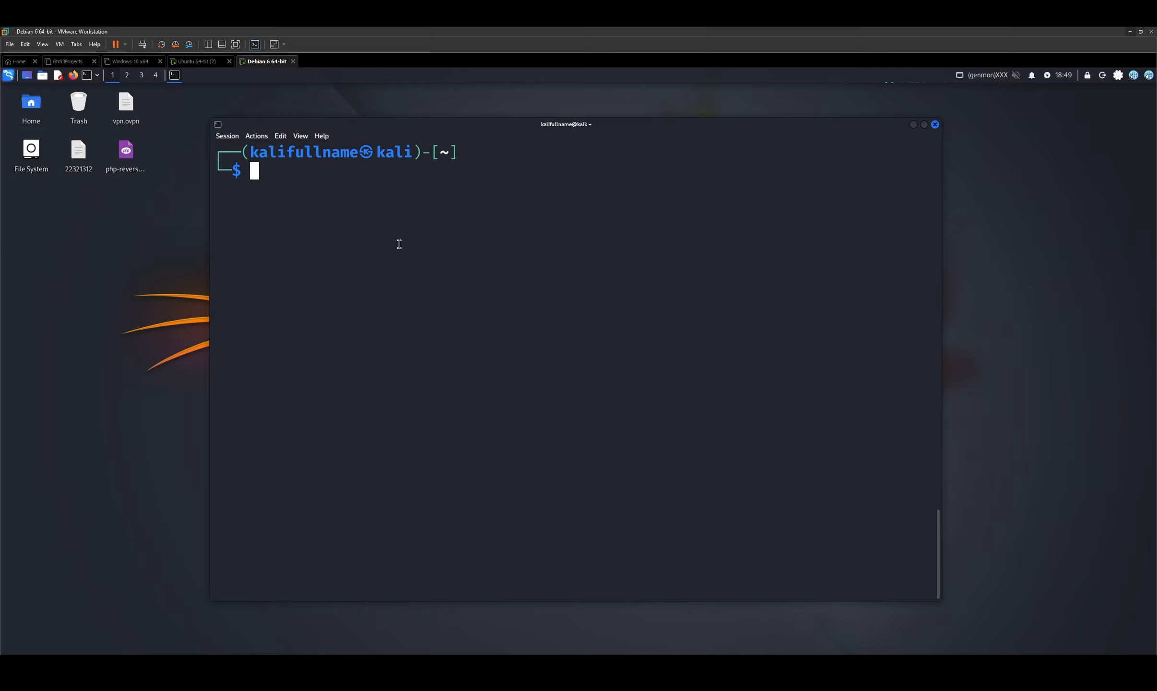
{"action": "type", "text": "ssh aadmin@"}
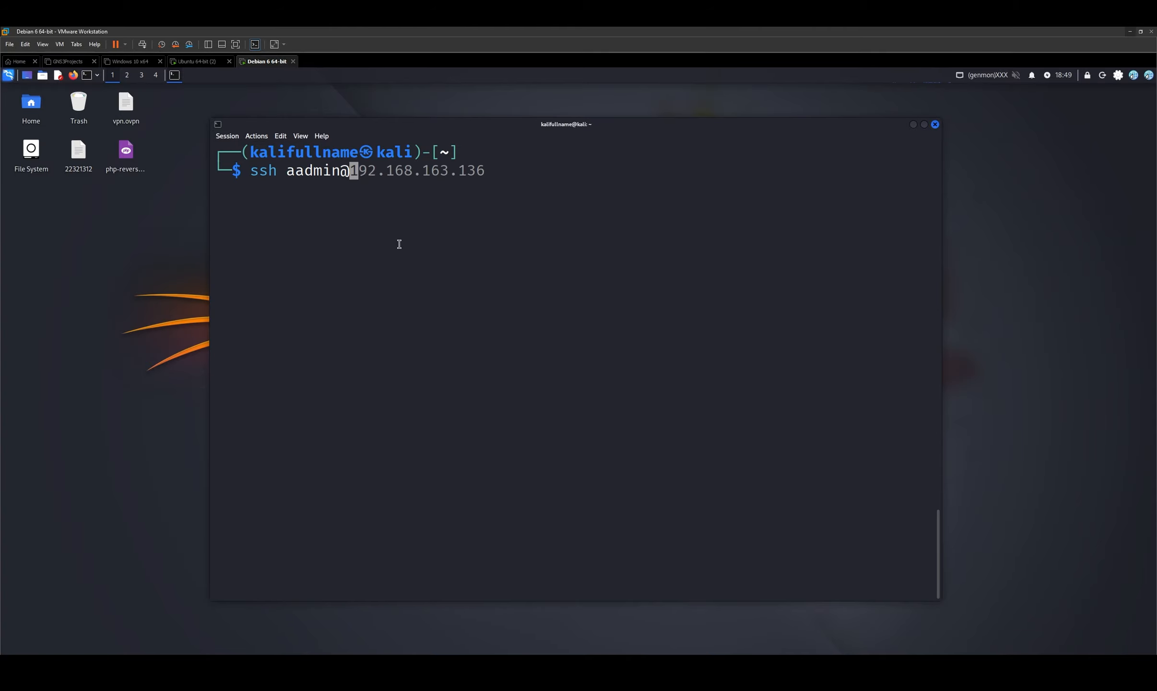
{"action": "type", "text": "192.168.163"}
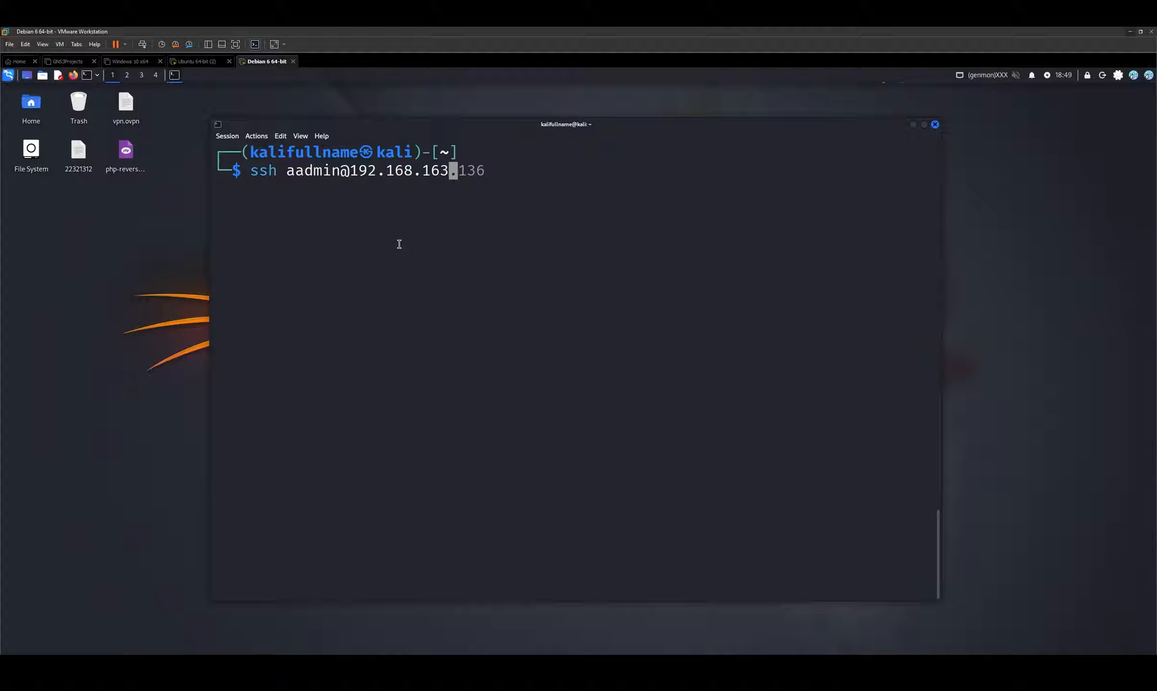
{"action": "key", "text": "Right"}
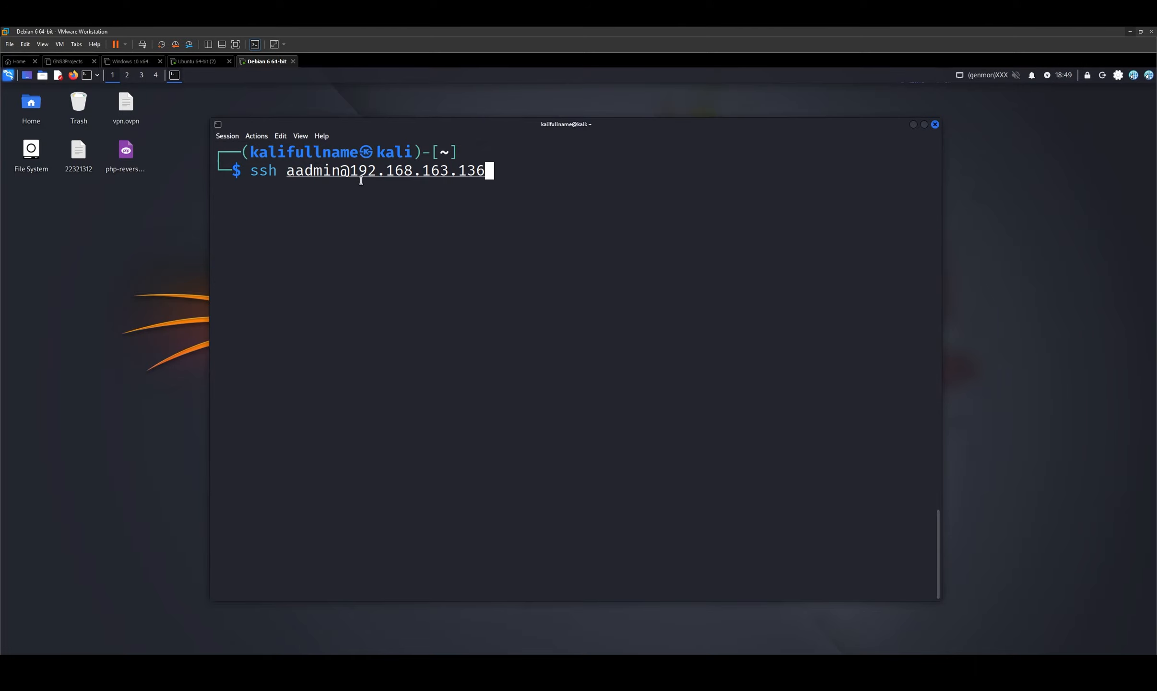
{"action": "left_click_drag", "start_coordinate": [352, 170], "coordinate": [505, 170]}
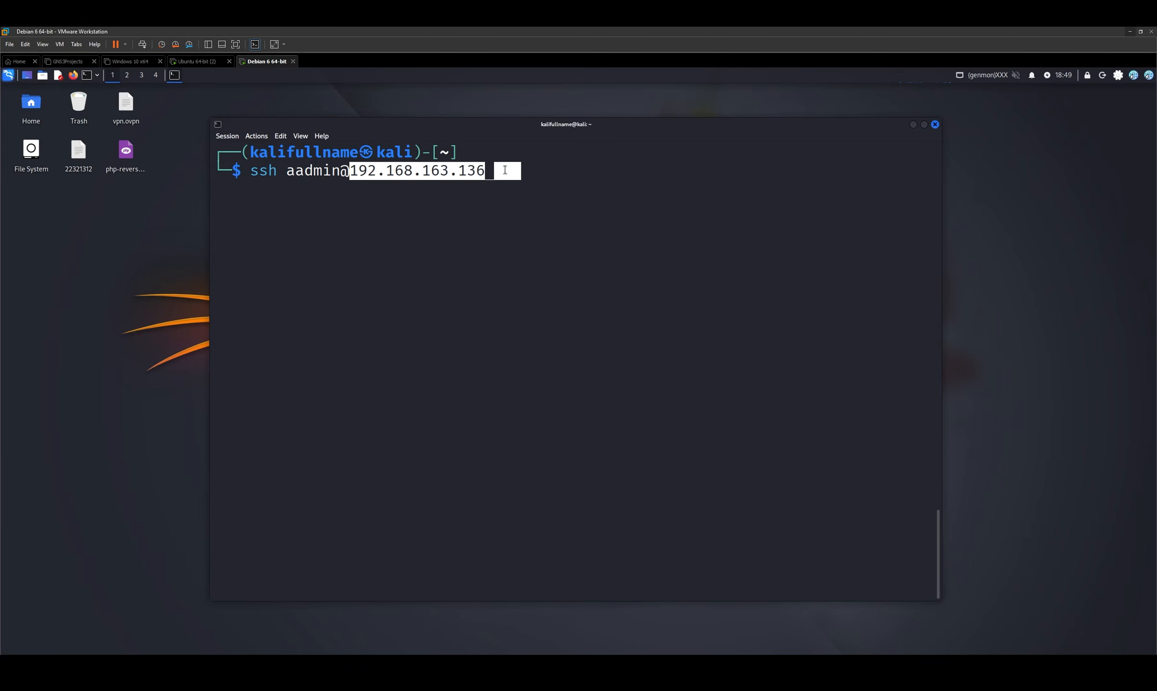
{"action": "left_click", "coordinate": [182, 61]}
{"action": "mouse_move", "coordinate": [373, 338]}
{"action": "left_mouse_down"}
{"action": "mouse_move", "coordinate": [269, 338]}
{"action": "mouse_move", "coordinate": [352, 337]}
{"action": "left_mouse_up"}
{"action": "left_click", "coordinate": [264, 61]}
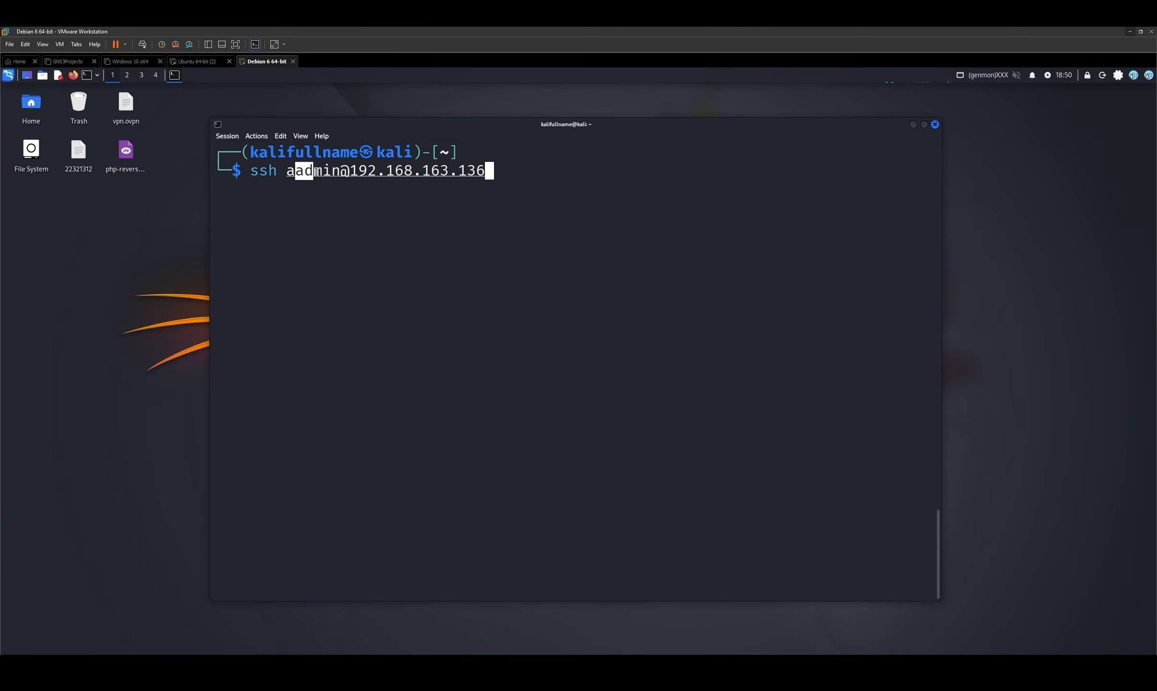
{"action": "key", "text": "Return"}
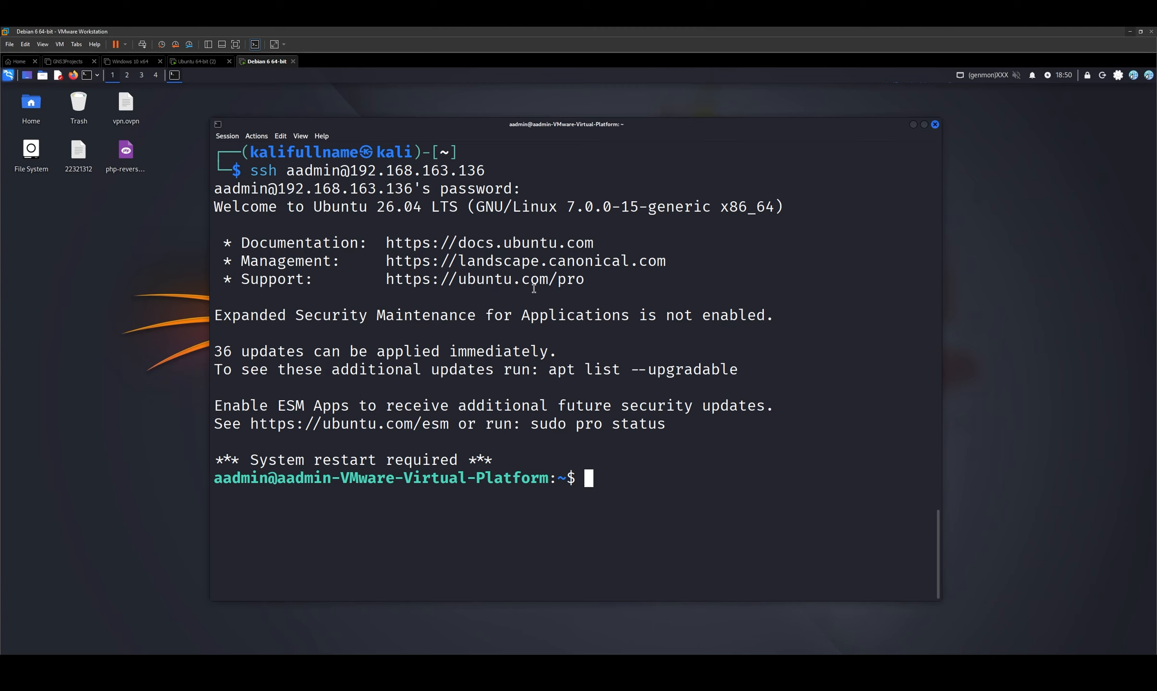
{"action": "type", "text": "cat /etc"}
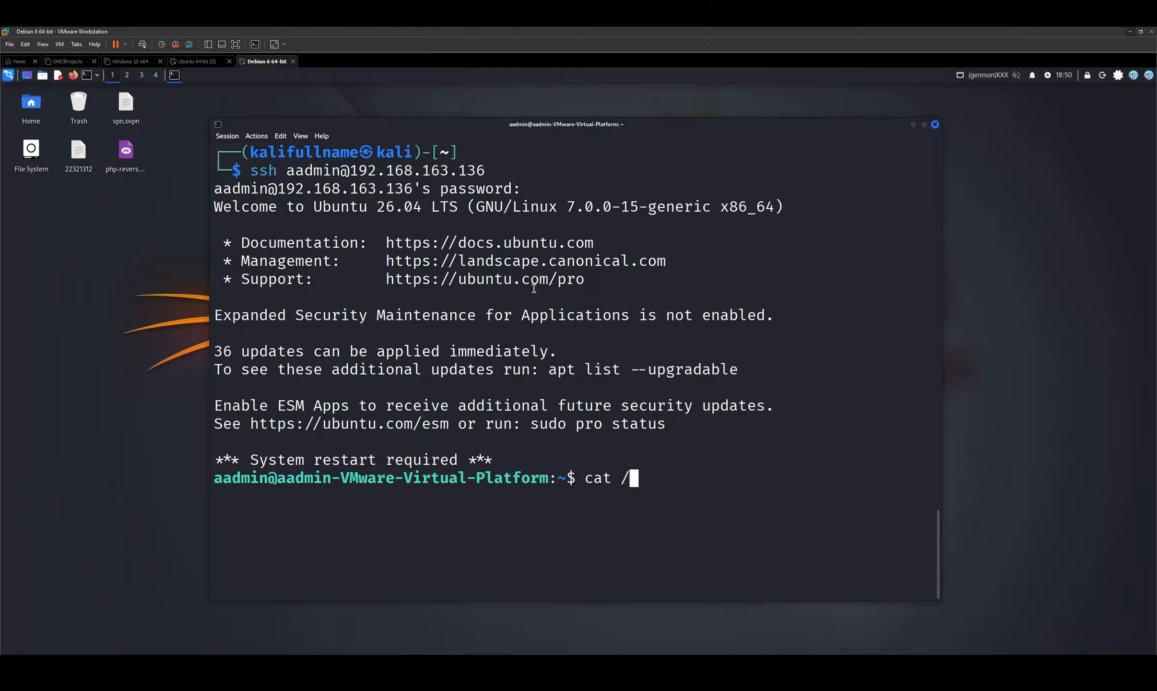
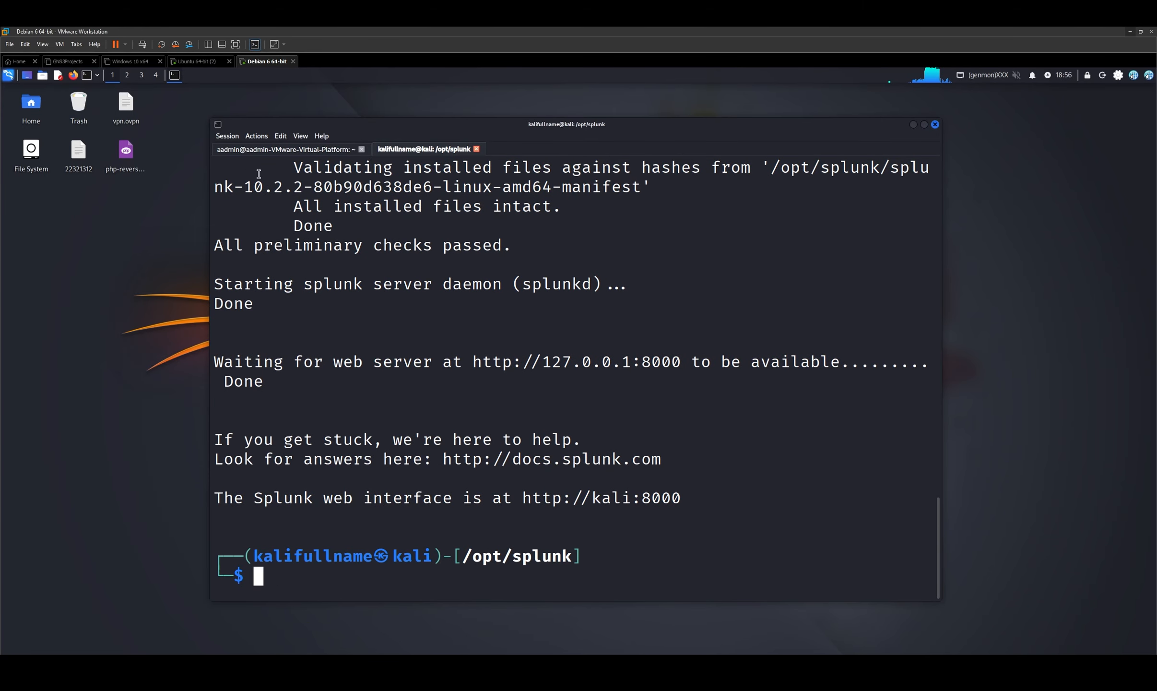
Step: Open the Splunk web interface at kali:8000 in Firefox and sign in with the saved root username and password
{"action": "left_click", "coordinate": [73, 75]}
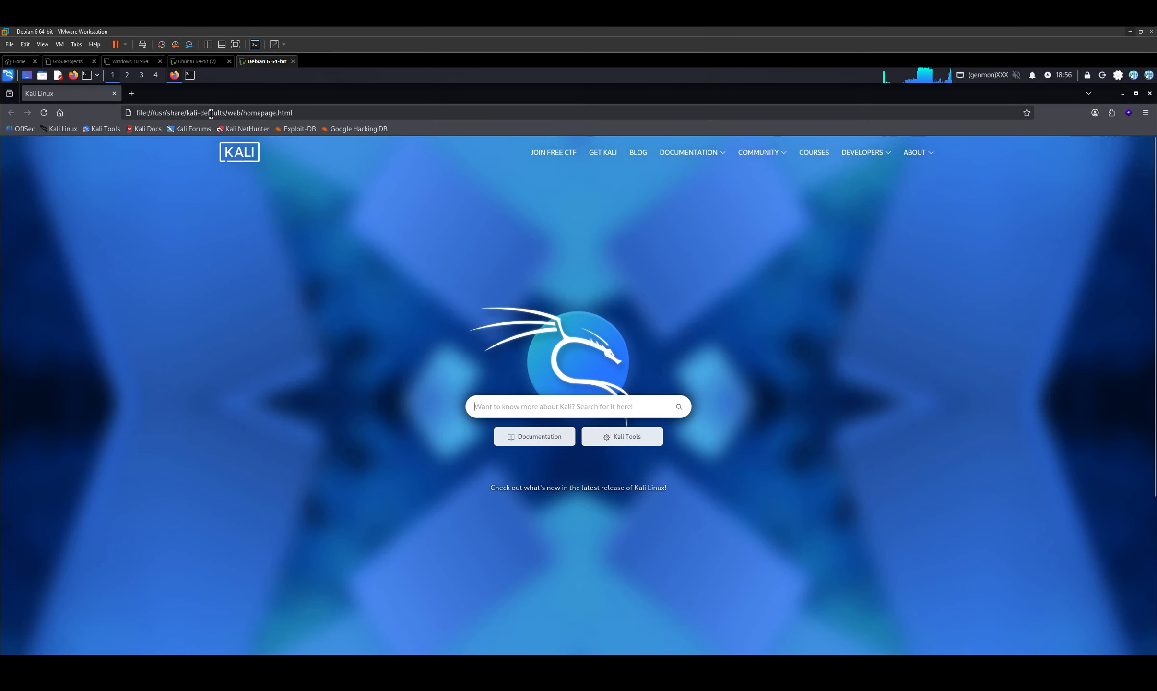
{"action": "left_click", "coordinate": [212, 113]}
{"action": "left_click", "coordinate": [207, 136]}
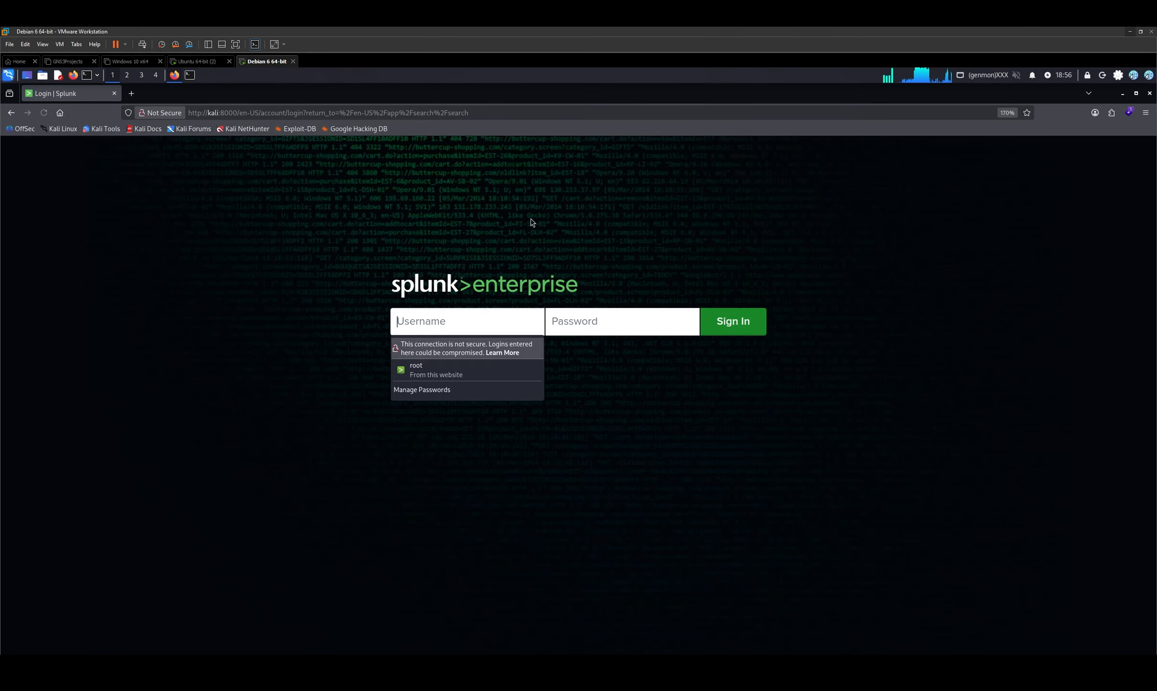
{"action": "left_click", "coordinate": [458, 372]}
{"action": "left_click", "coordinate": [712, 327]}
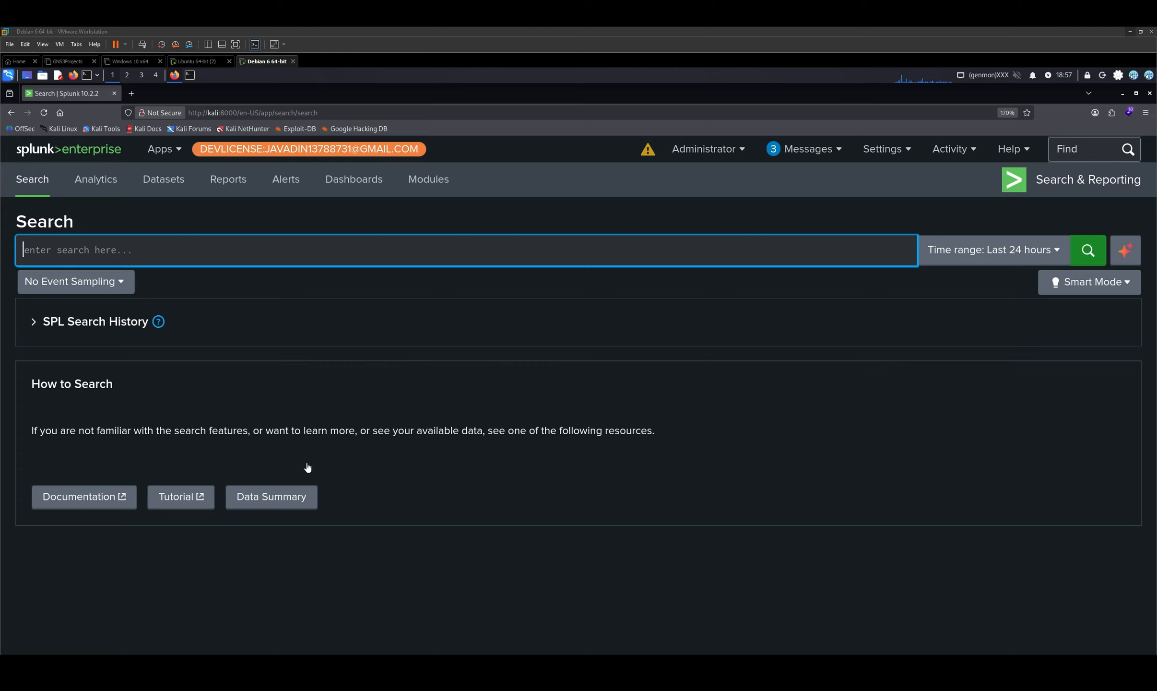
Step: Run the search index=* source="/var/log/auth.log" sudo and look through the returned events
{"action": "type", "text": "inde"}
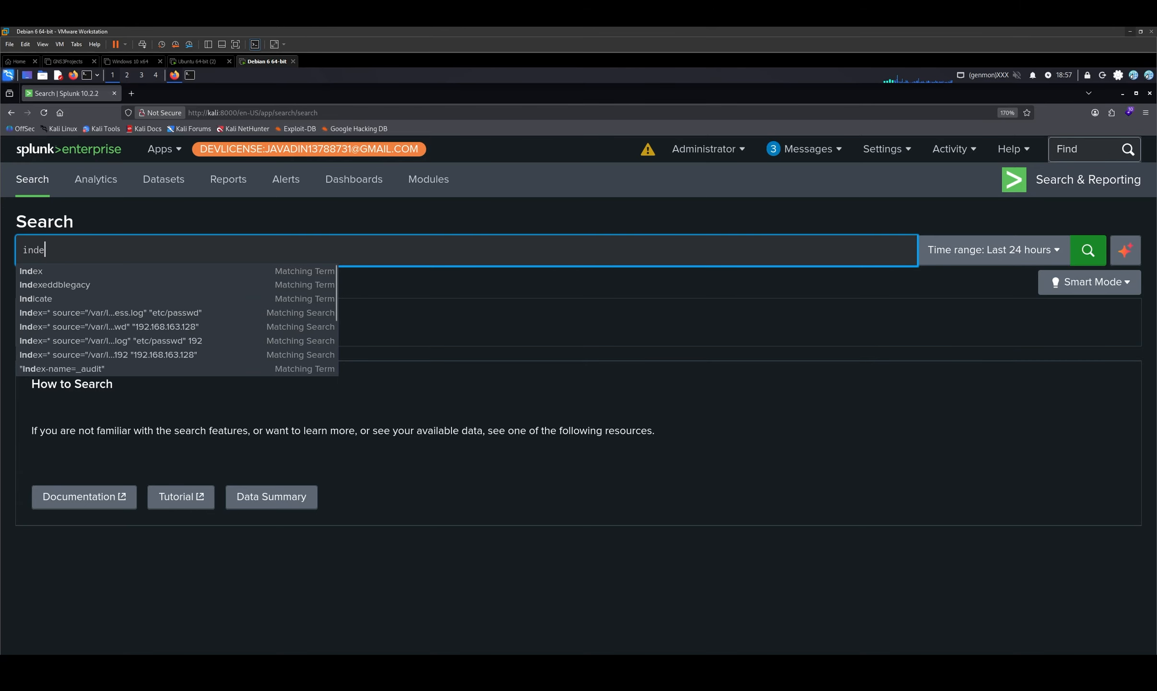
{"action": "type", "text": "x"}
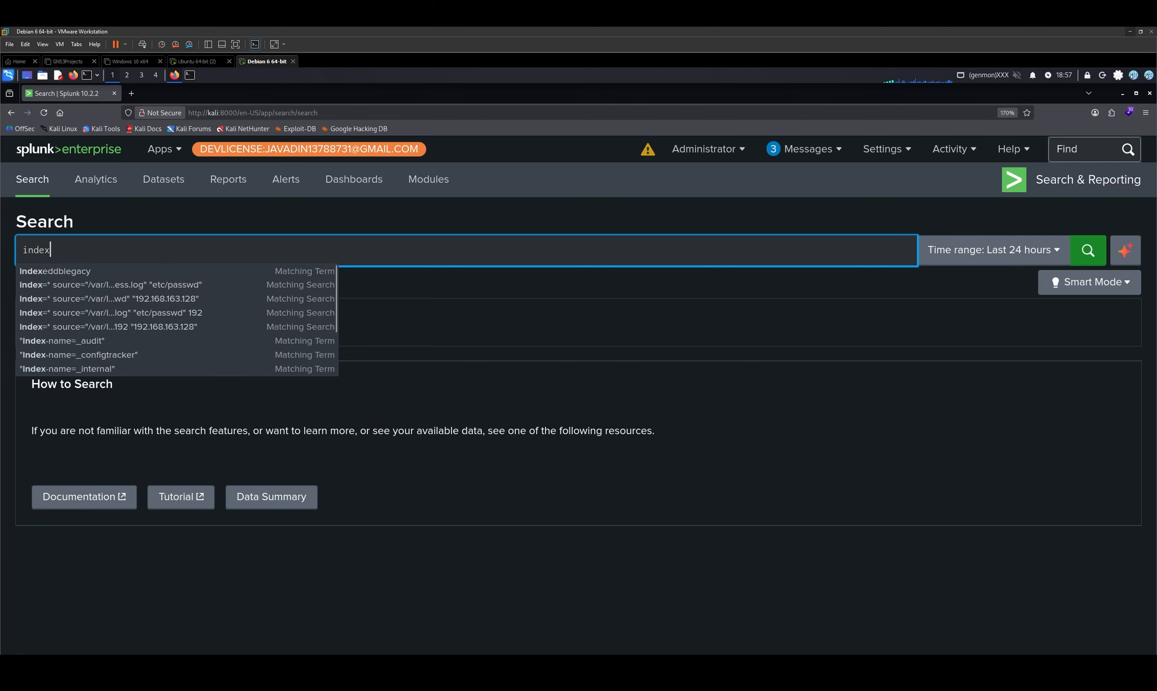
{"action": "type", "text": "=* "}
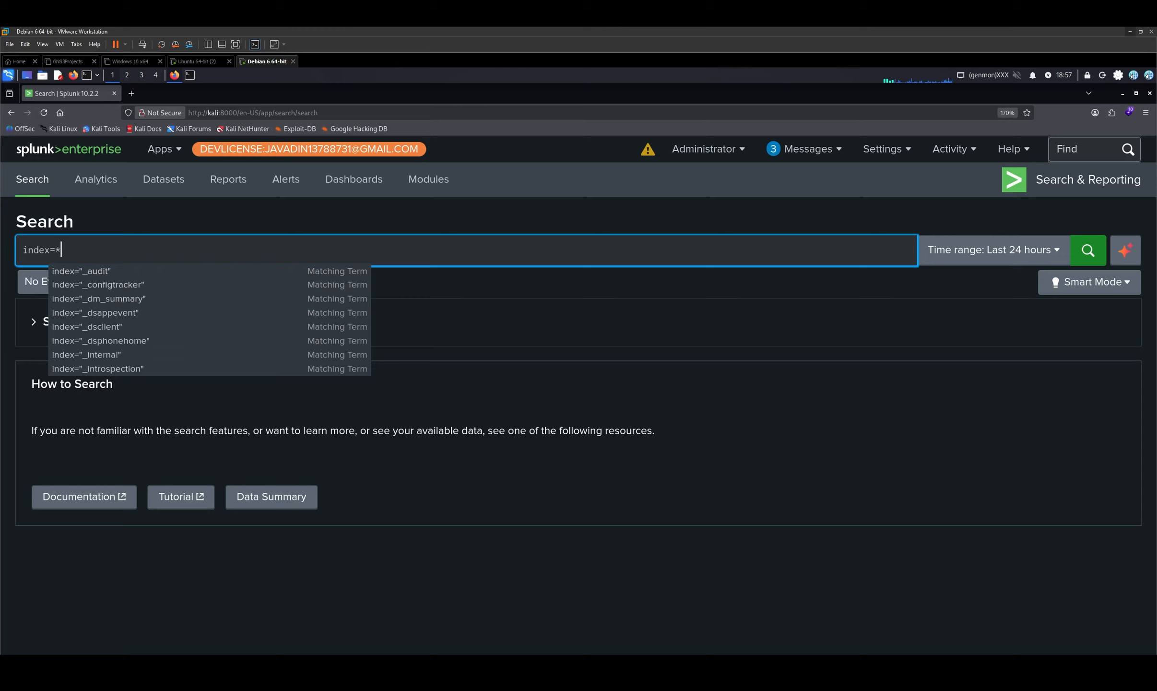
{"action": "type", "text": "spi"}
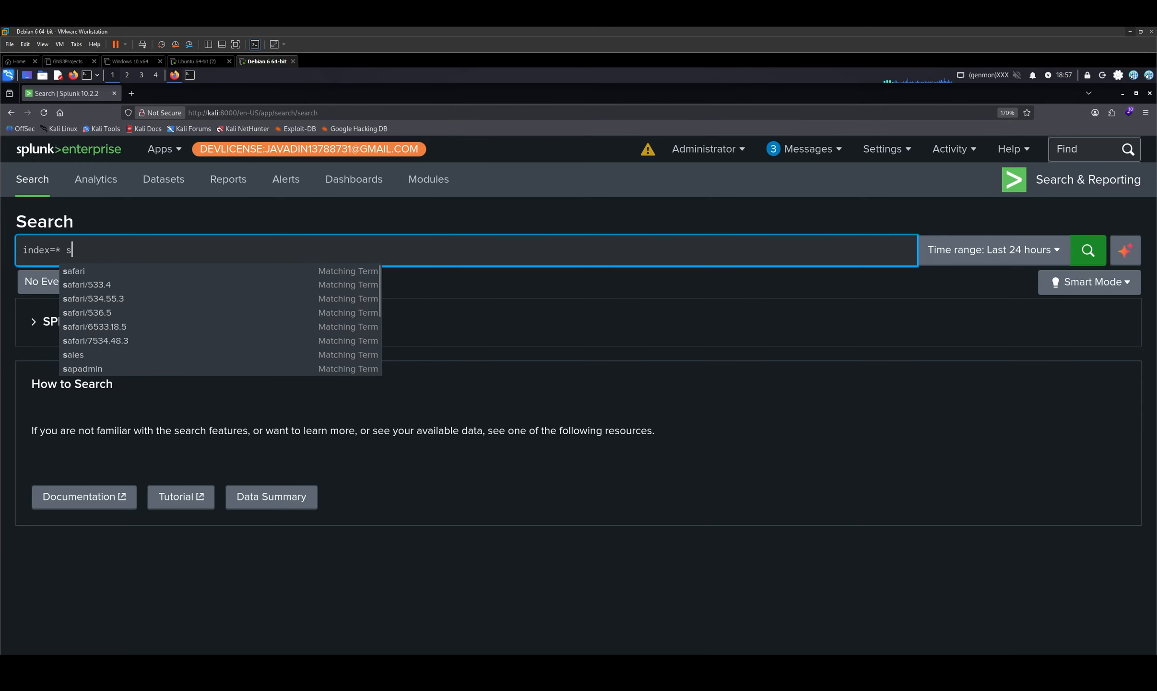
{"action": "key", "text": "BackSpace"}
{"action": "key", "text": "BackSpace"}
{"action": "type", "text": "oiu"}
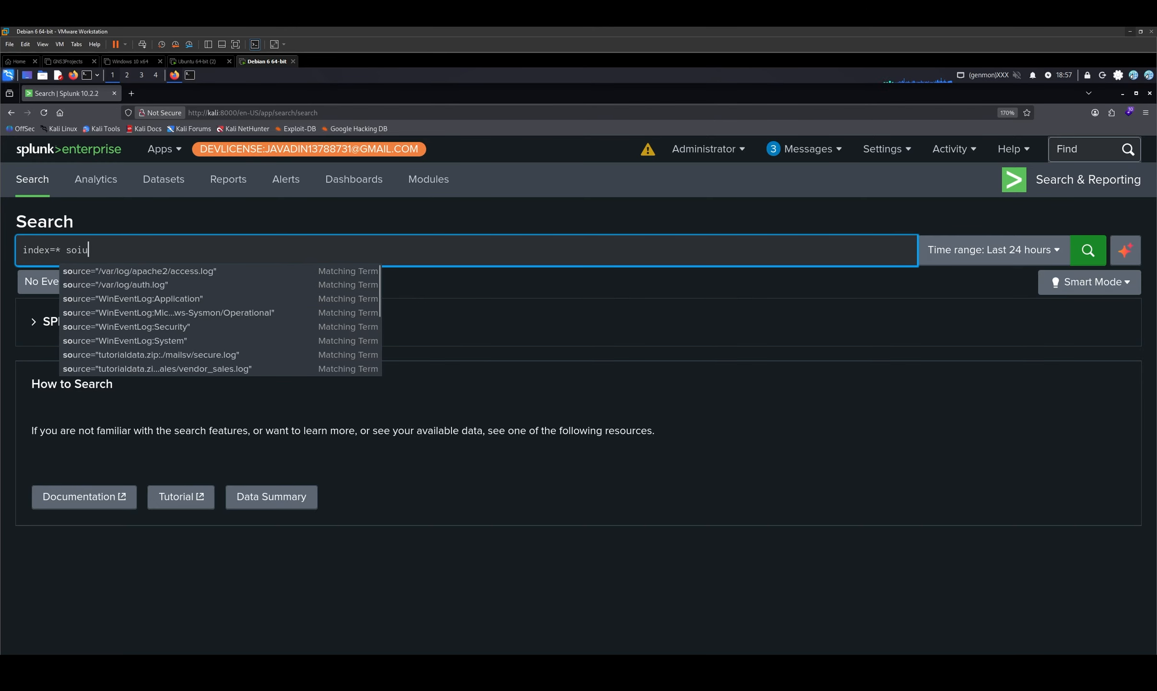
{"action": "key", "text": "BackSpace"}
{"action": "key", "text": "BackSpace"}
{"action": "key", "text": "BackSpace"}
{"action": "type", "text": "source=\"/var/log/auth.log\""}
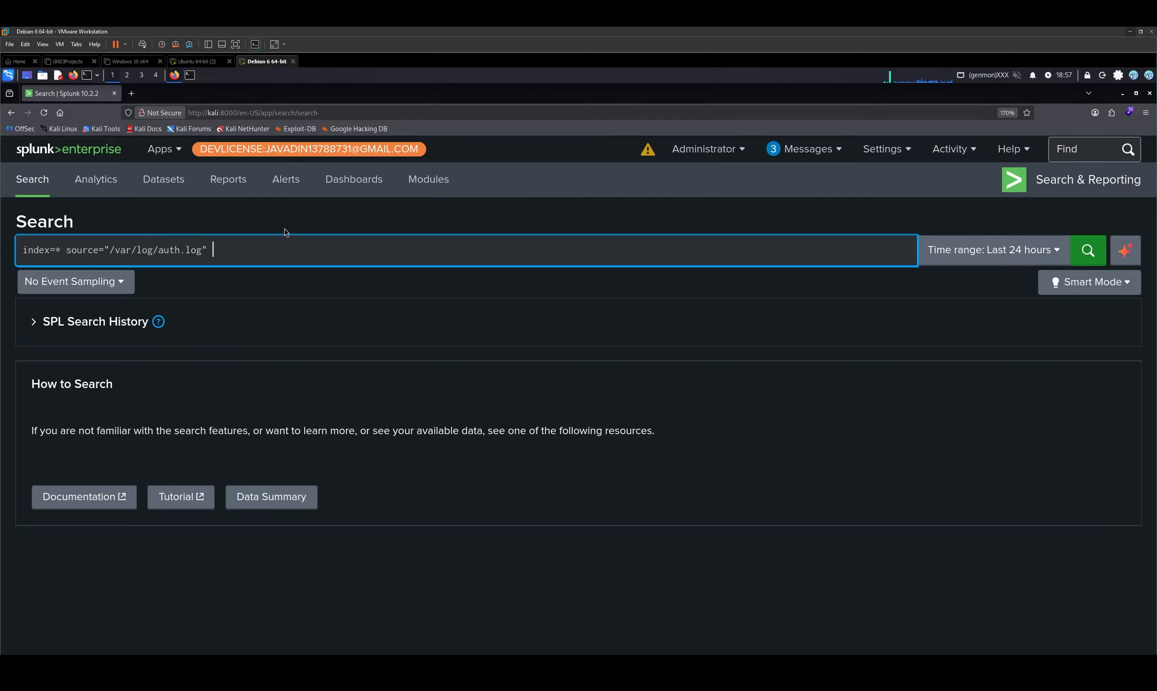
{"action": "type", "text": "sudo"}
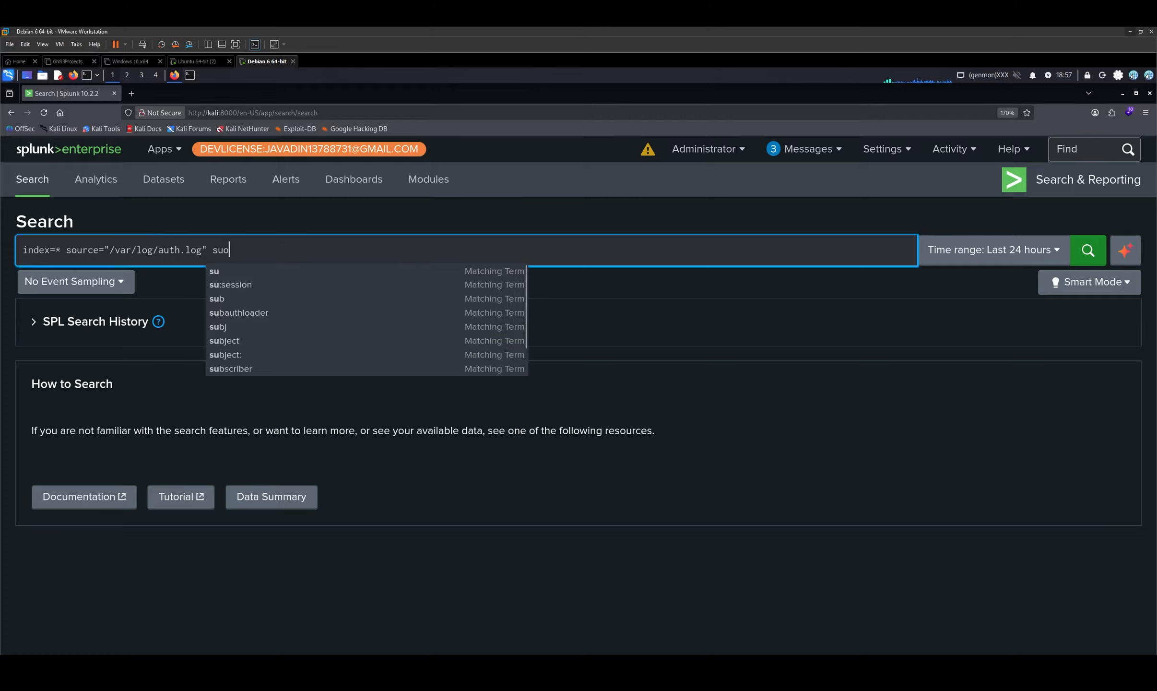
{"action": "key", "text": "Return"}
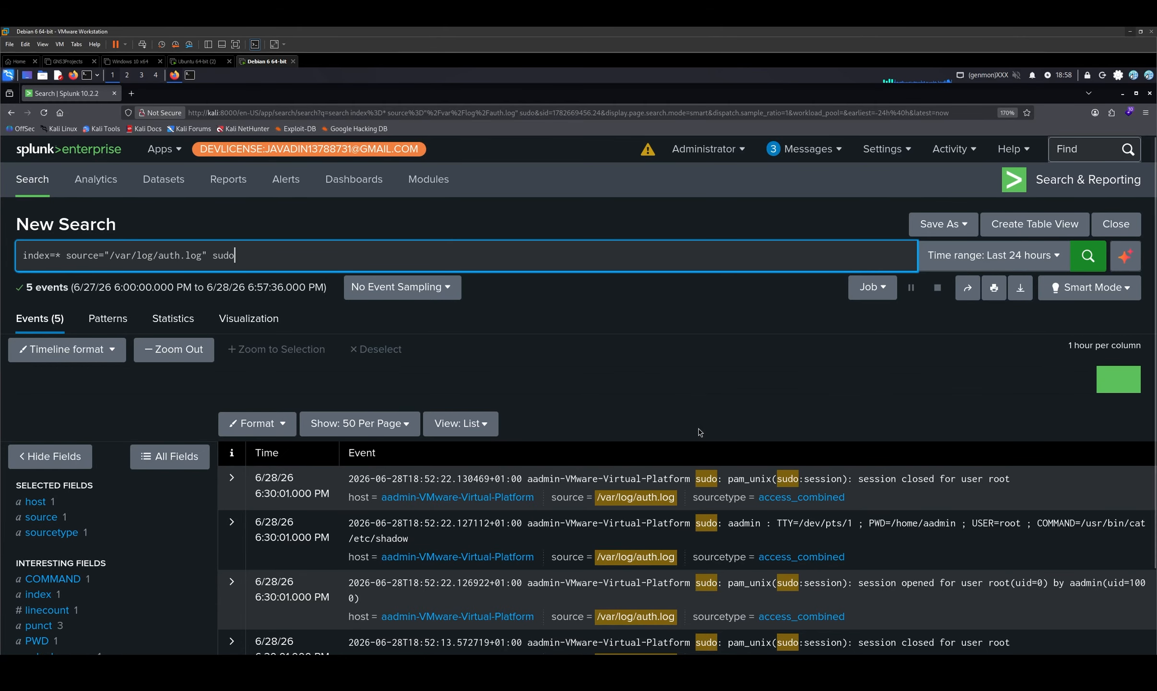
{"action": "scroll", "coordinate": [670, 435], "scroll_direction": "down", "scroll_amount": 3}
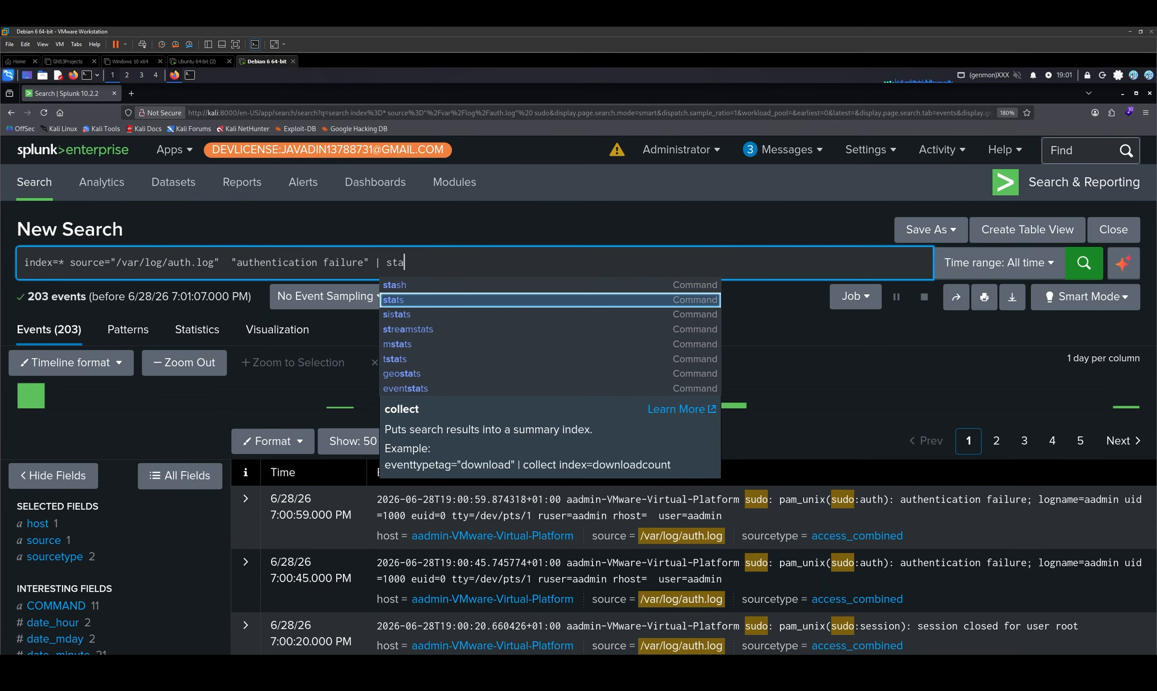
Step: Extend the "authentication failure" search of /var/log/auth.log with | stats count by user, run it, and check the count
{"action": "type", "text": "tats "}
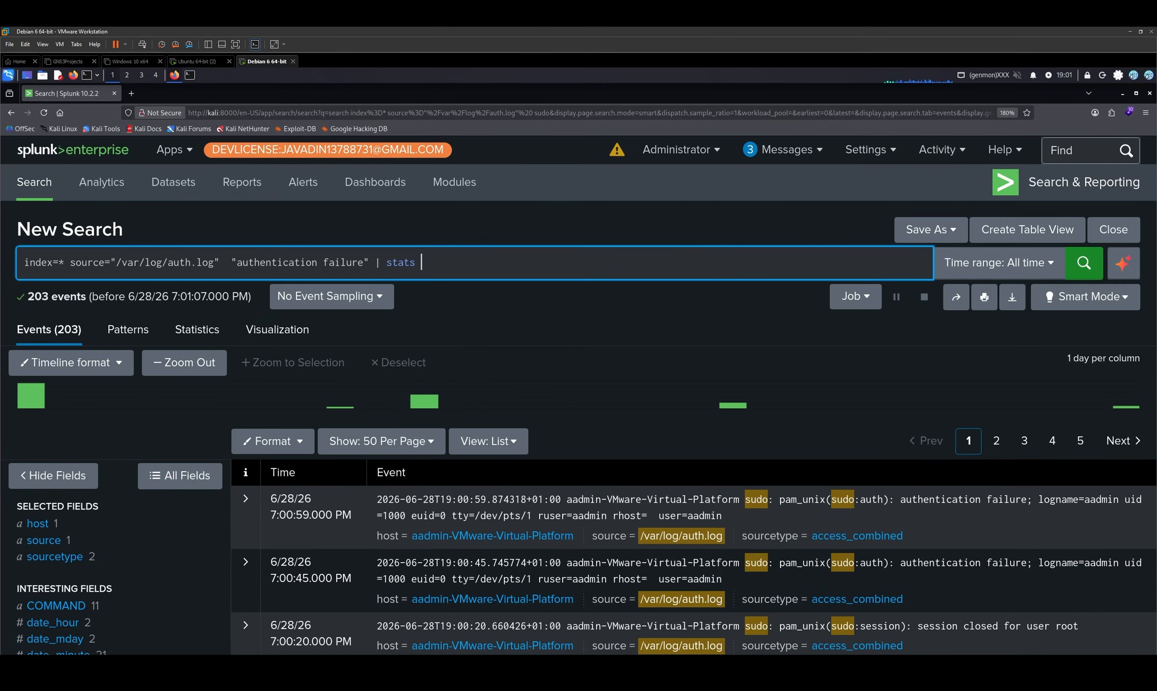
{"action": "type", "text": "count "}
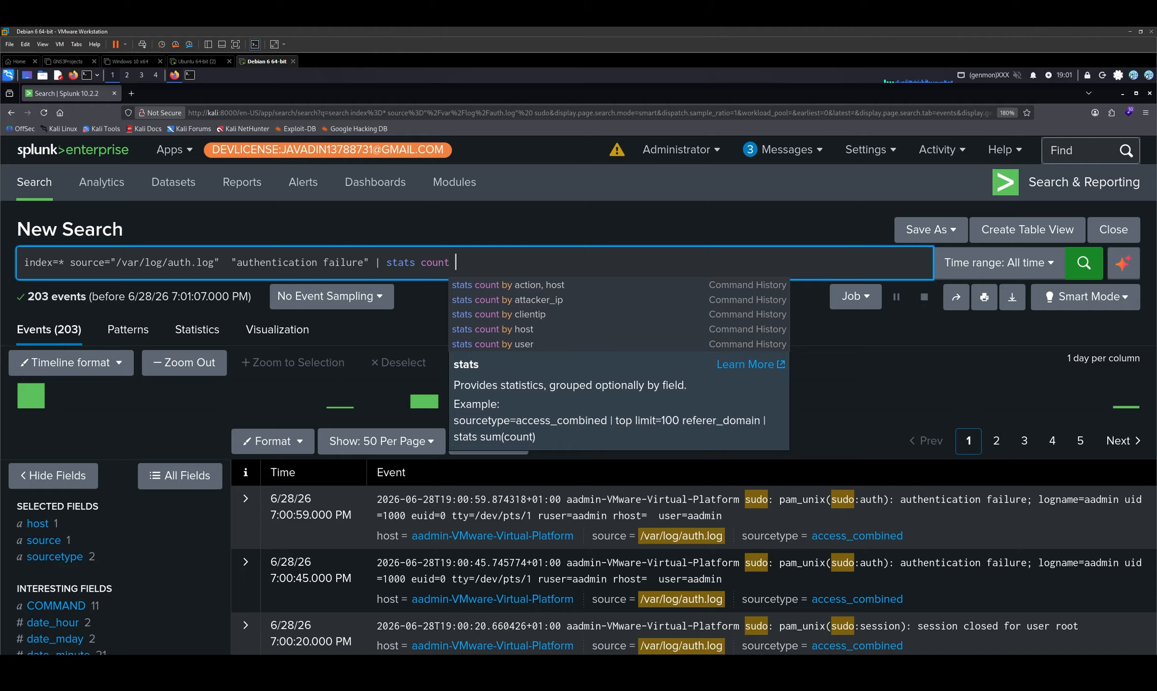
{"action": "type", "text": "by"}
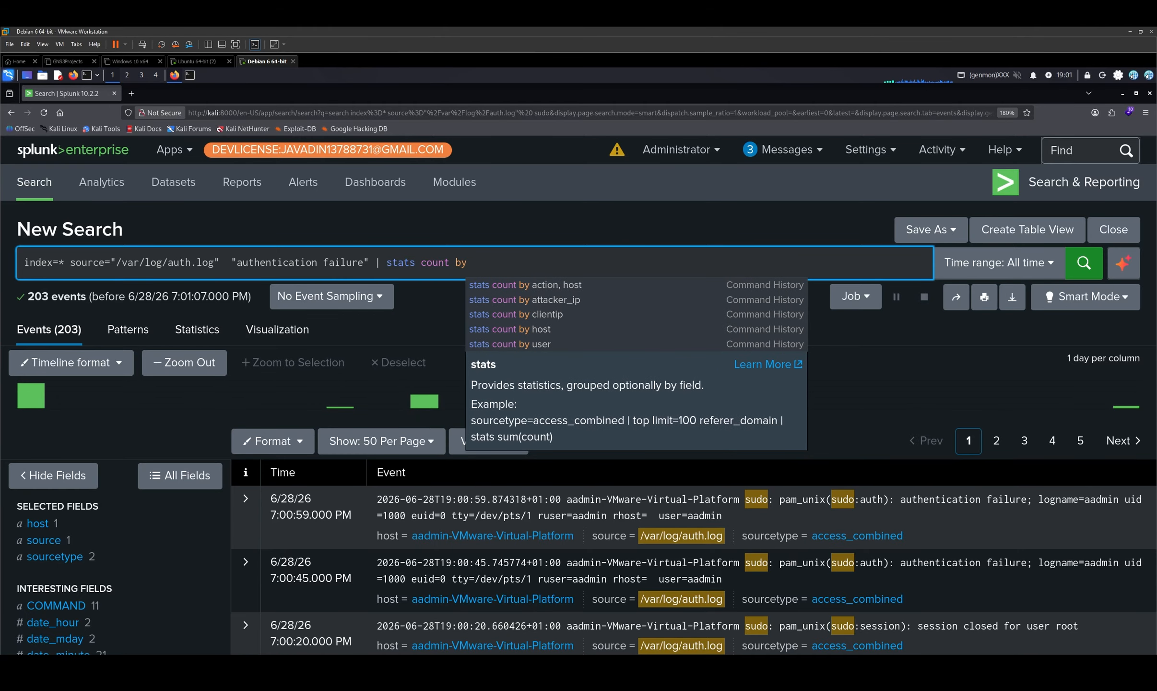
{"action": "type", "text": " user"}
{"action": "key", "text": "Return"}
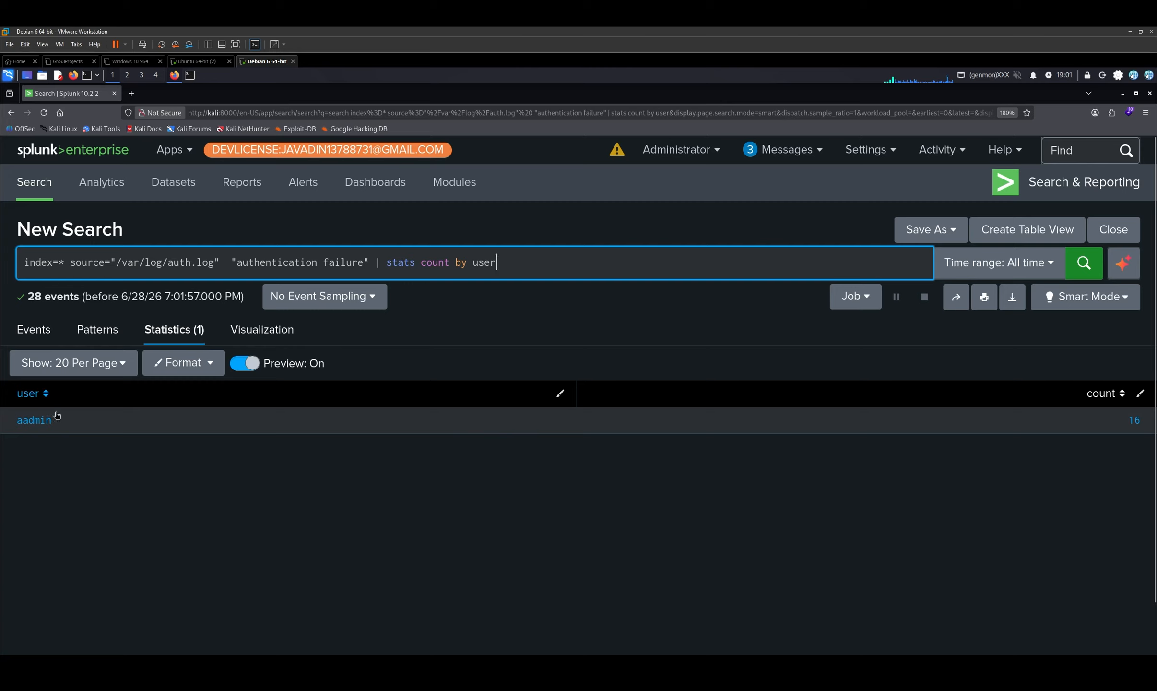
{"action": "left_click_drag", "start_coordinate": [1127, 421], "coordinate": [1154, 422]}
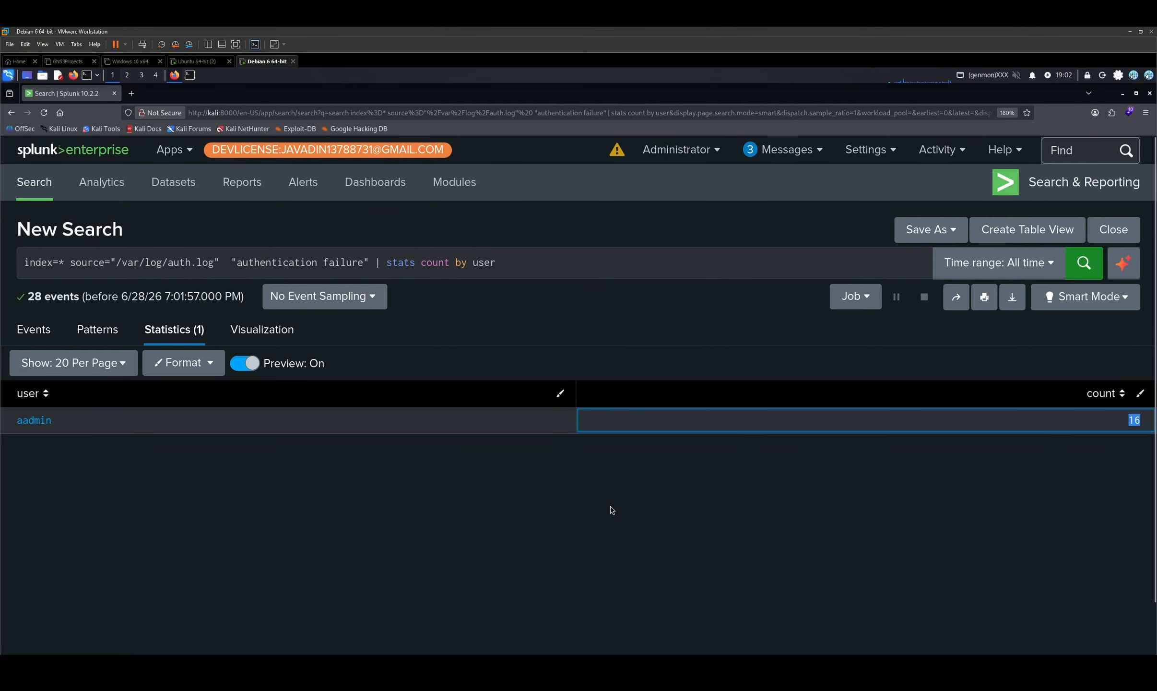
Step: Start saving the search as an alert and review its trigger condition options, keeping Per-Result
{"action": "left_click", "coordinate": [925, 236]}
{"action": "left_click", "coordinate": [919, 284]}
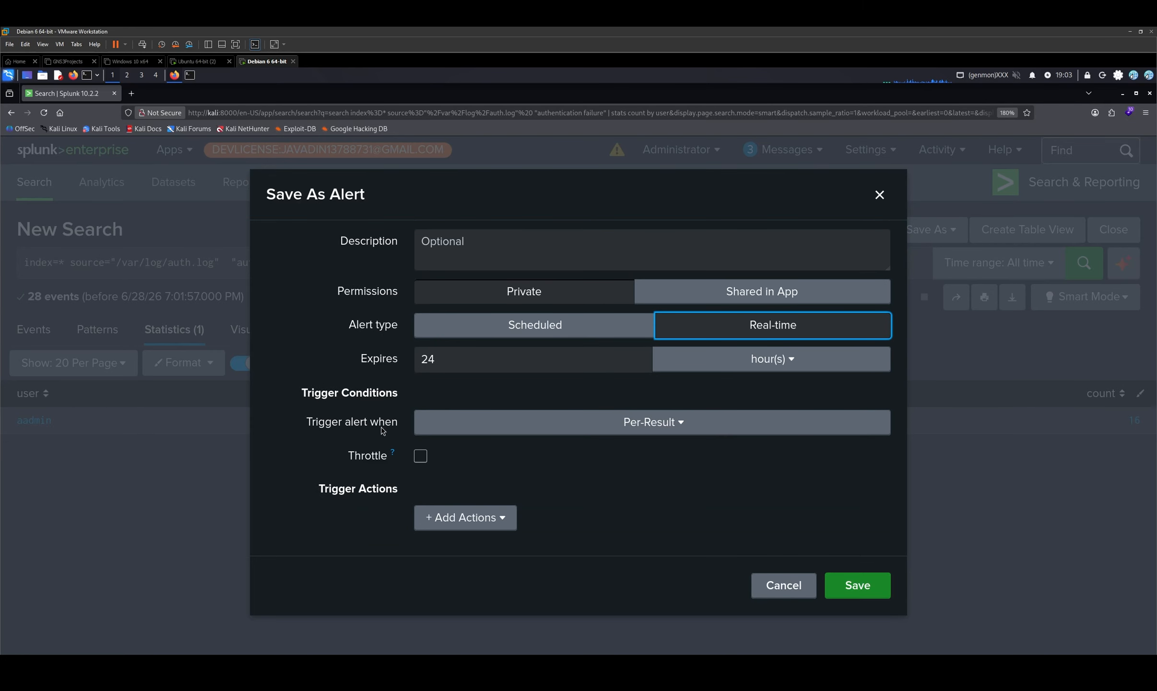
{"action": "left_click", "coordinate": [603, 418]}
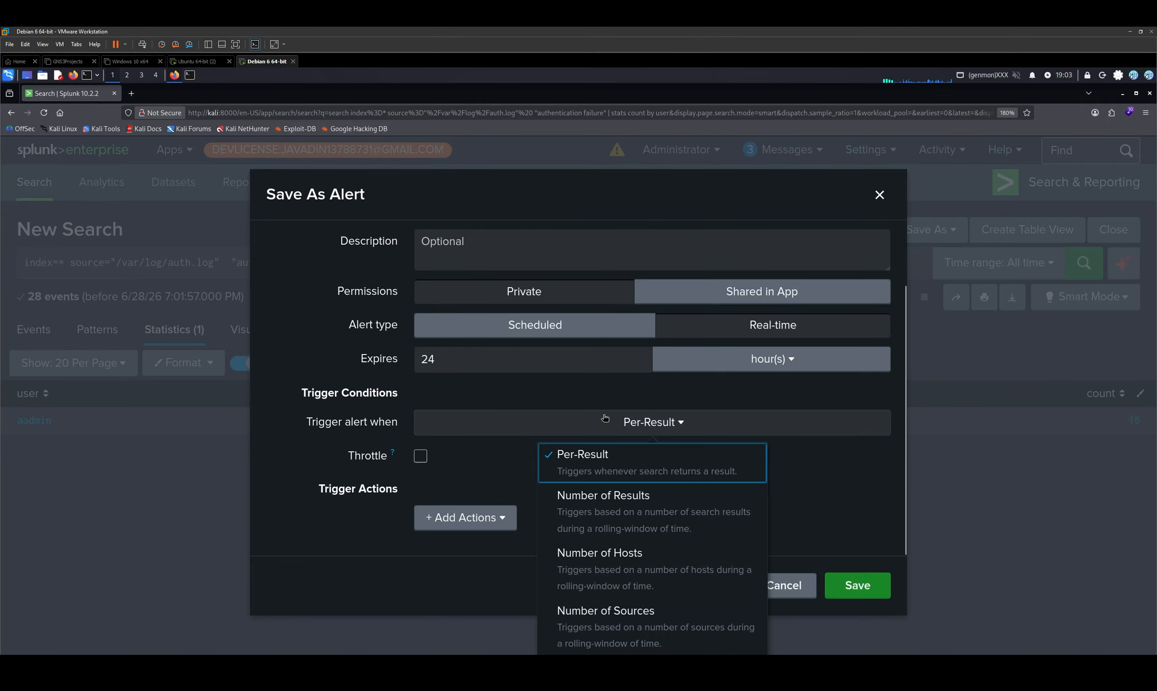
{"action": "left_click", "coordinate": [606, 418]}
{"action": "left_click", "coordinate": [605, 418]}
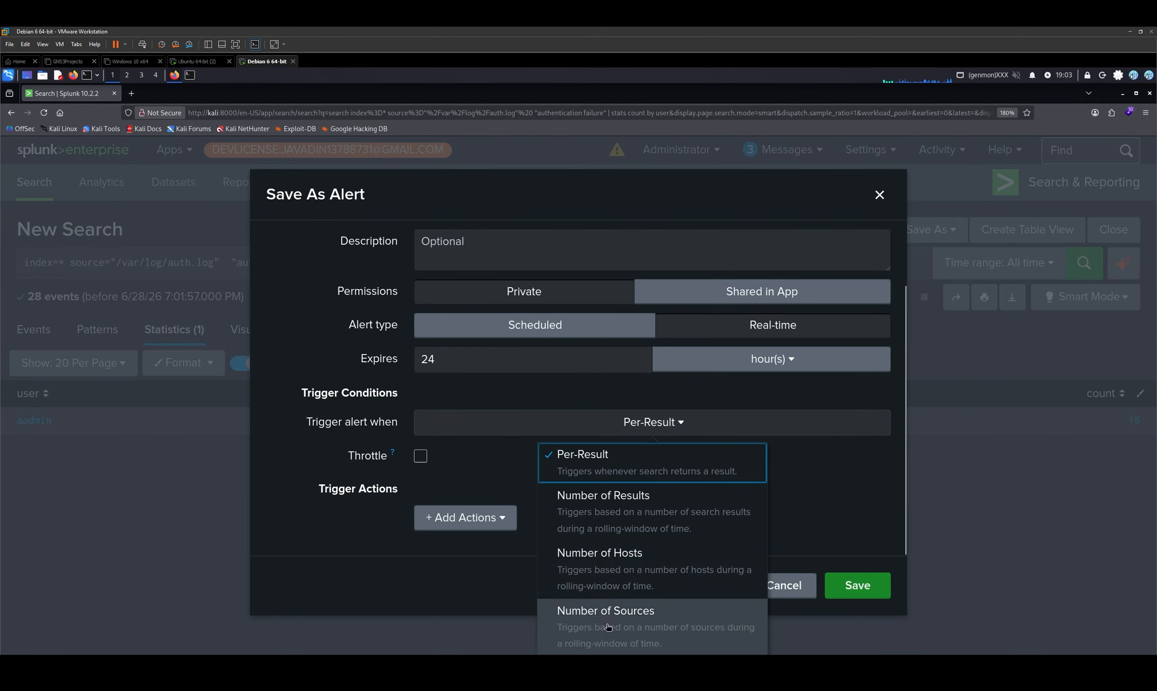
{"action": "left_click", "coordinate": [650, 416]}
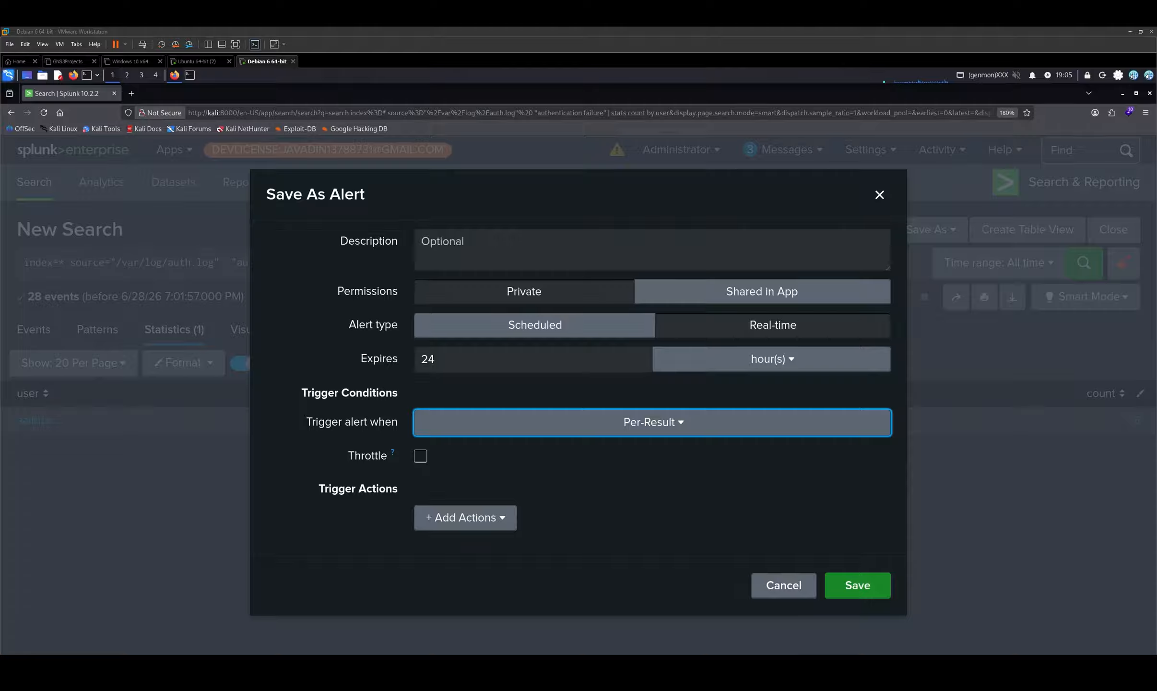
Step: Enable throttling for the alert and suppress triggering for 60 minutes
{"action": "left_click", "coordinate": [421, 455]}
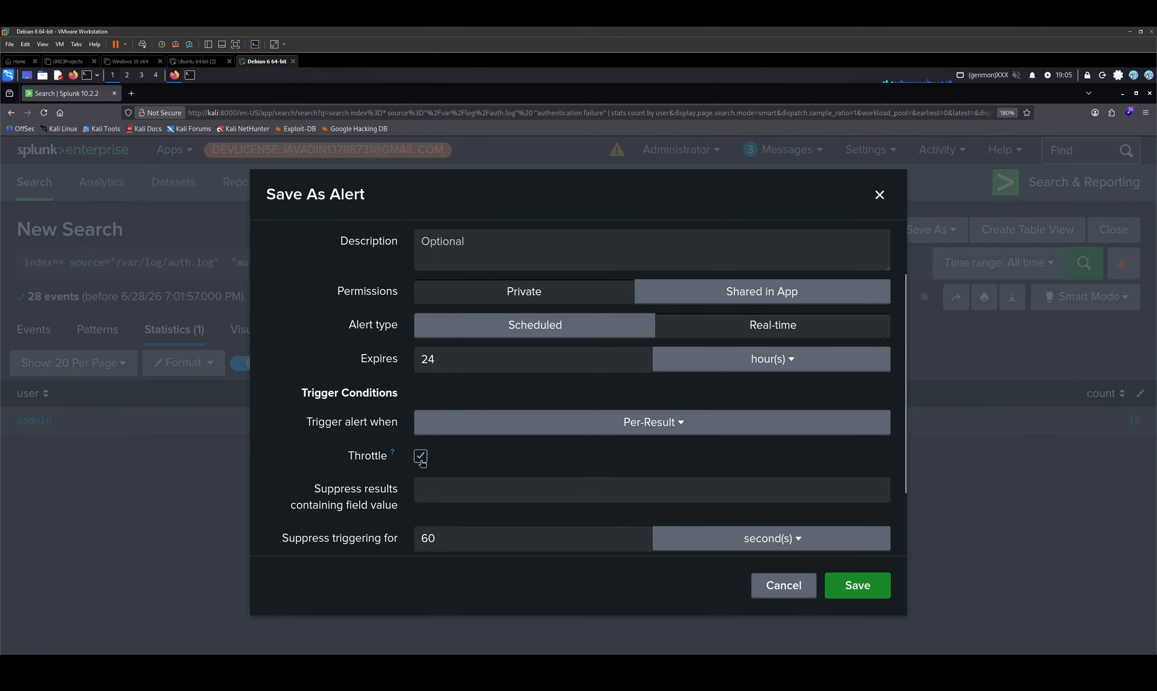
{"action": "scroll", "coordinate": [648, 459], "scroll_direction": "down", "scroll_amount": 2}
{"action": "left_click", "coordinate": [725, 453]}
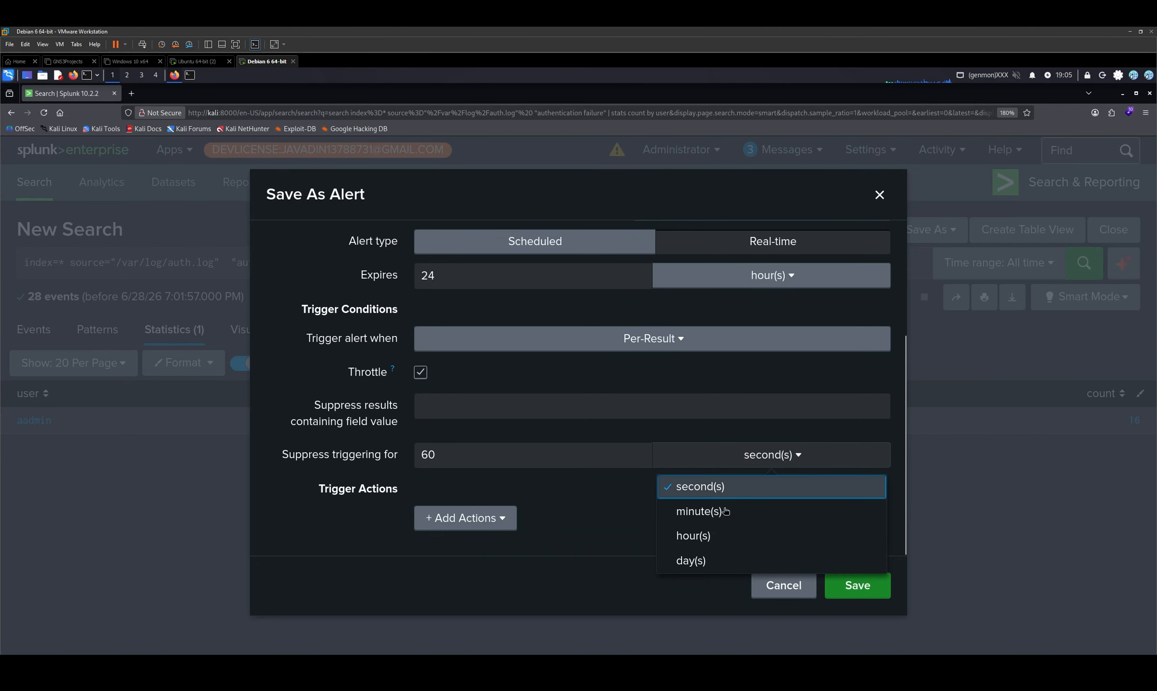
{"action": "left_click", "coordinate": [672, 535]}
{"action": "left_click", "coordinate": [585, 493]}
{"action": "left_click", "coordinate": [692, 461]}
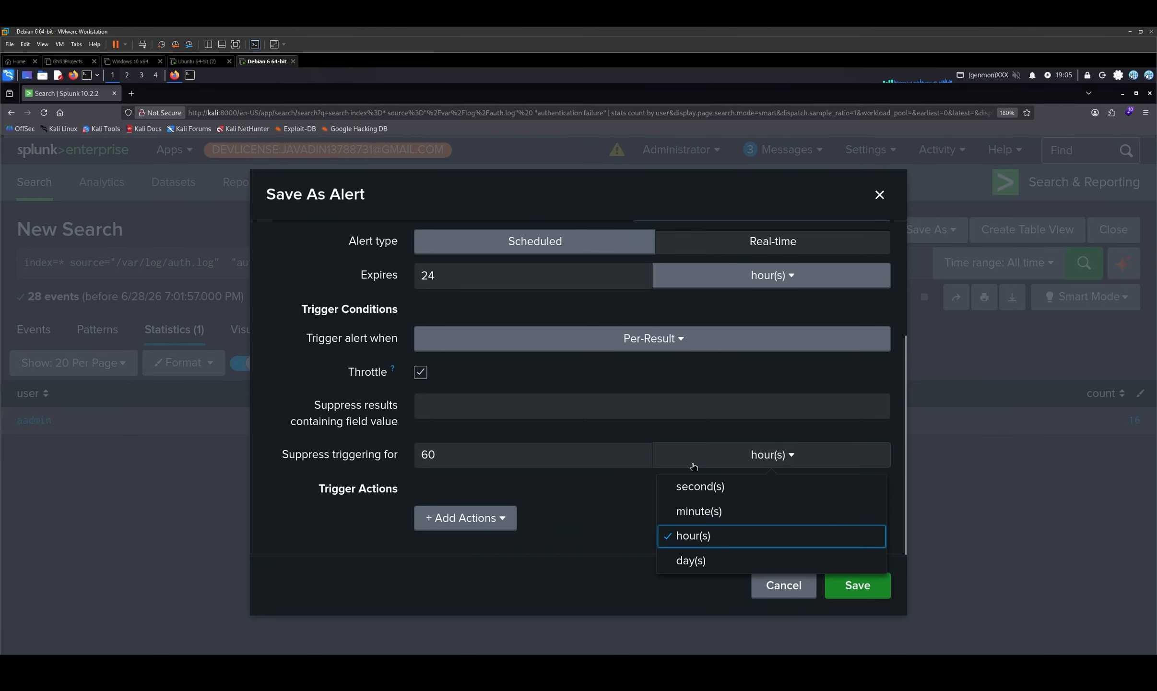
{"action": "left_click", "coordinate": [520, 458]}
{"action": "double_click", "coordinate": [491, 450]}
{"action": "left_click", "coordinate": [719, 454]}
{"action": "left_click", "coordinate": [714, 512]}
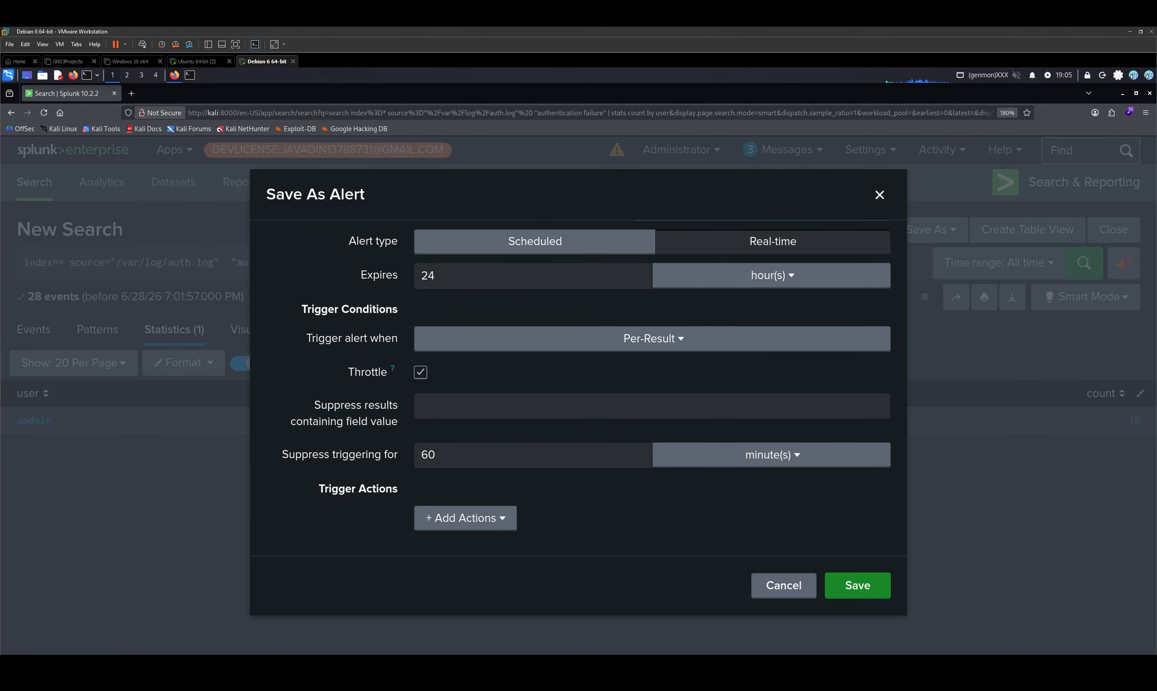
{"action": "left_click", "coordinate": [461, 527]}
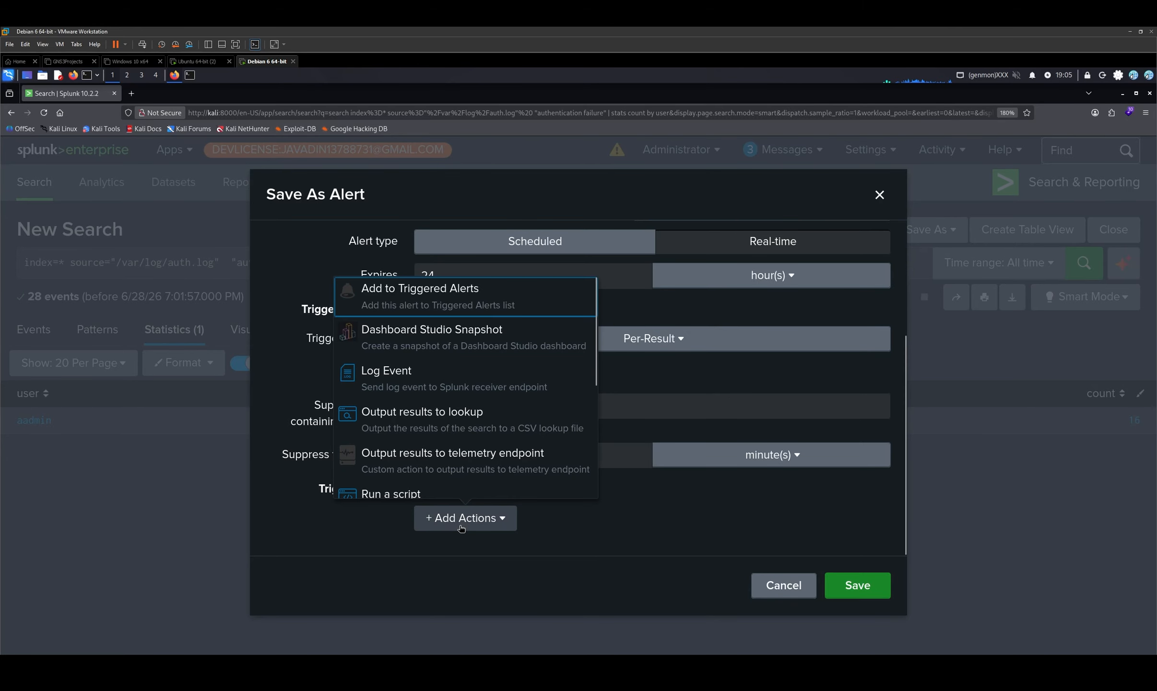
{"action": "left_click", "coordinate": [461, 528]}
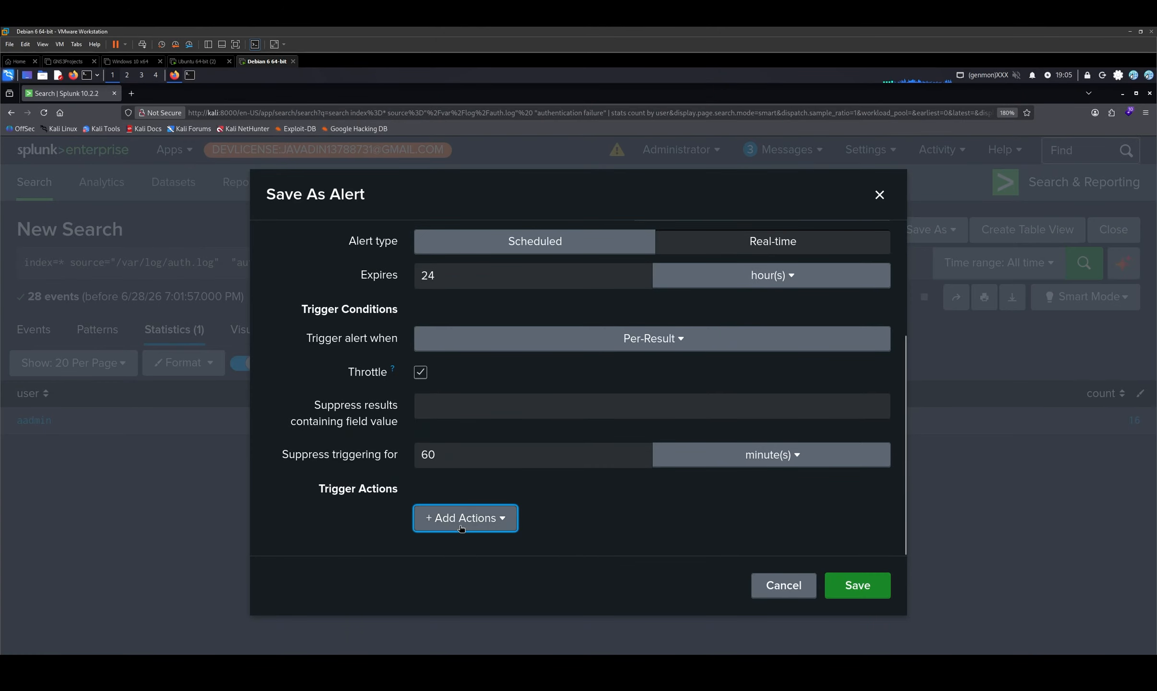
Step: Add the Add to Triggered Alerts action to the alert with High severity
{"action": "scroll", "coordinate": [461, 527], "scroll_direction": "up", "scroll_amount": 2}
{"action": "scroll", "coordinate": [458, 525], "scroll_direction": "up", "scroll_amount": 1}
{"action": "scroll", "coordinate": [459, 526], "scroll_direction": "down", "scroll_amount": 3}
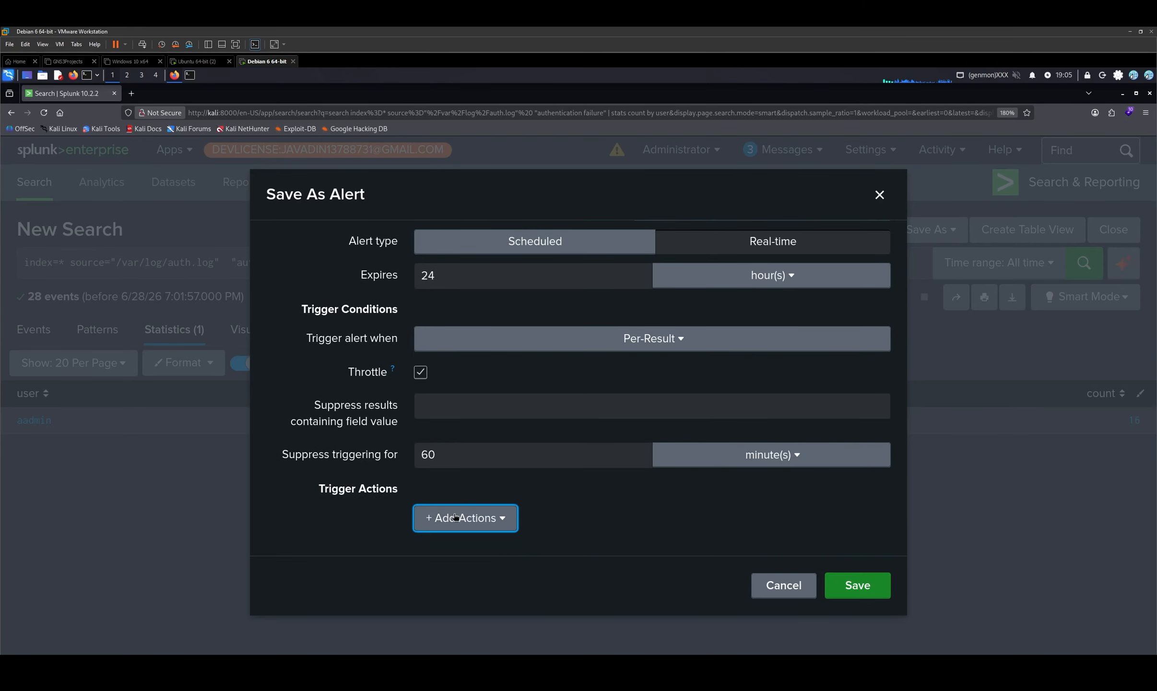
{"action": "left_click", "coordinate": [475, 526]}
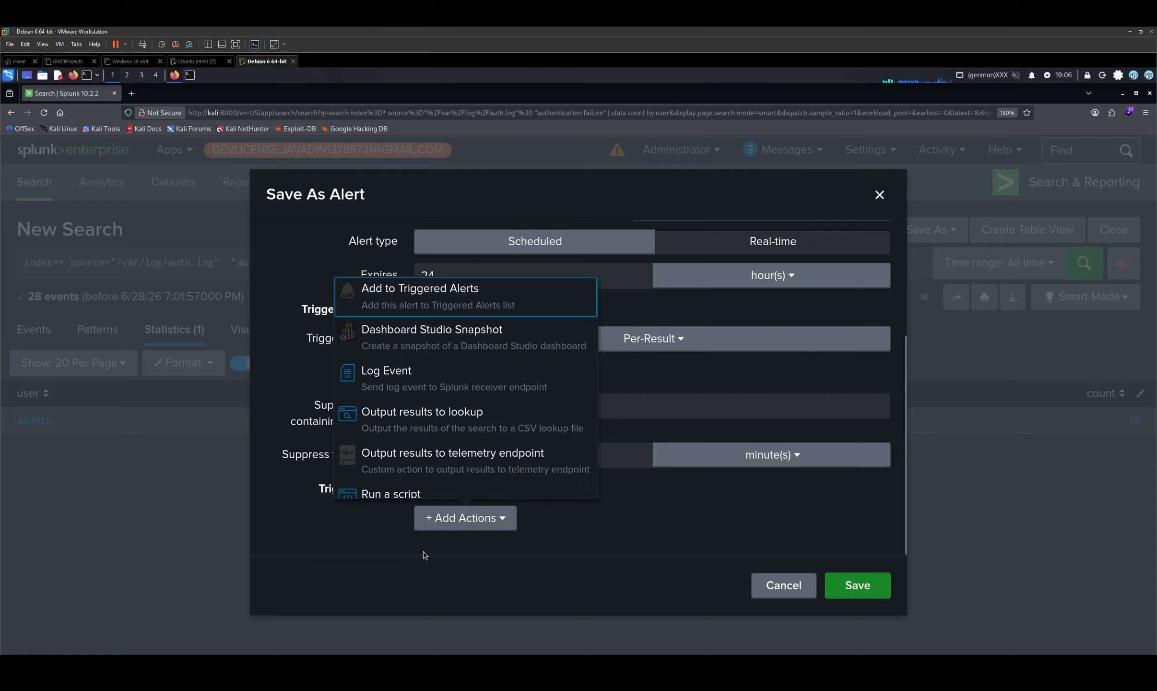
{"action": "left_click", "coordinate": [419, 291]}
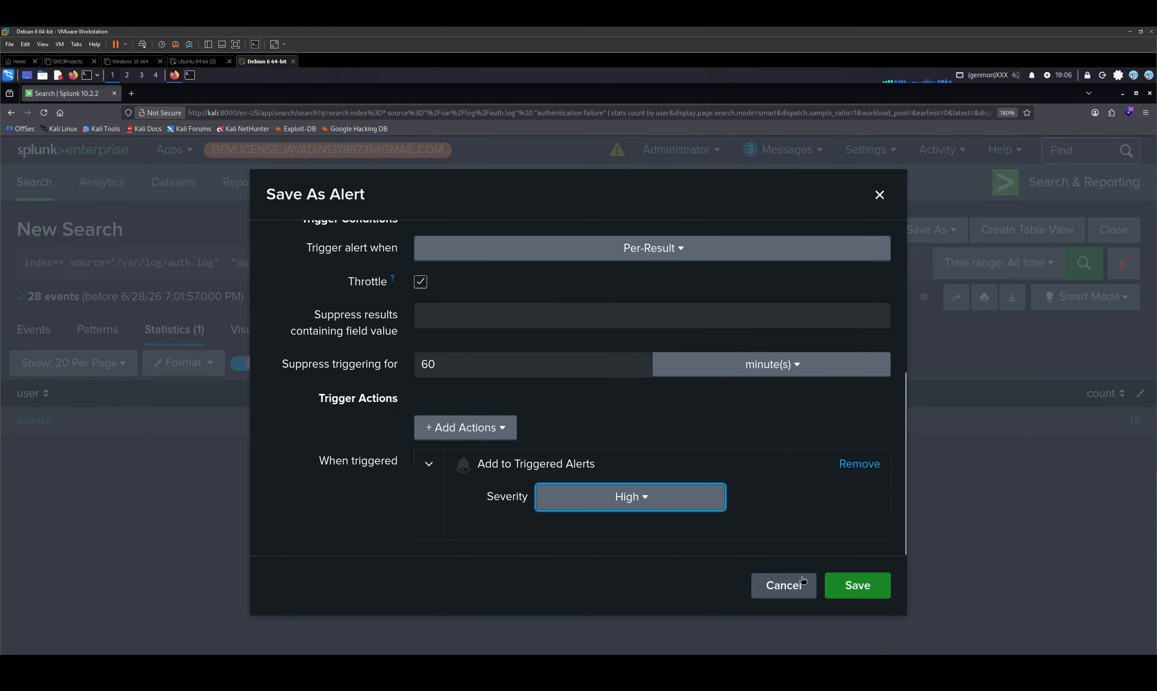
Step: Suppress results containing field value *, save the alert, and dismiss the save confirmation
{"action": "left_click", "coordinate": [443, 326]}
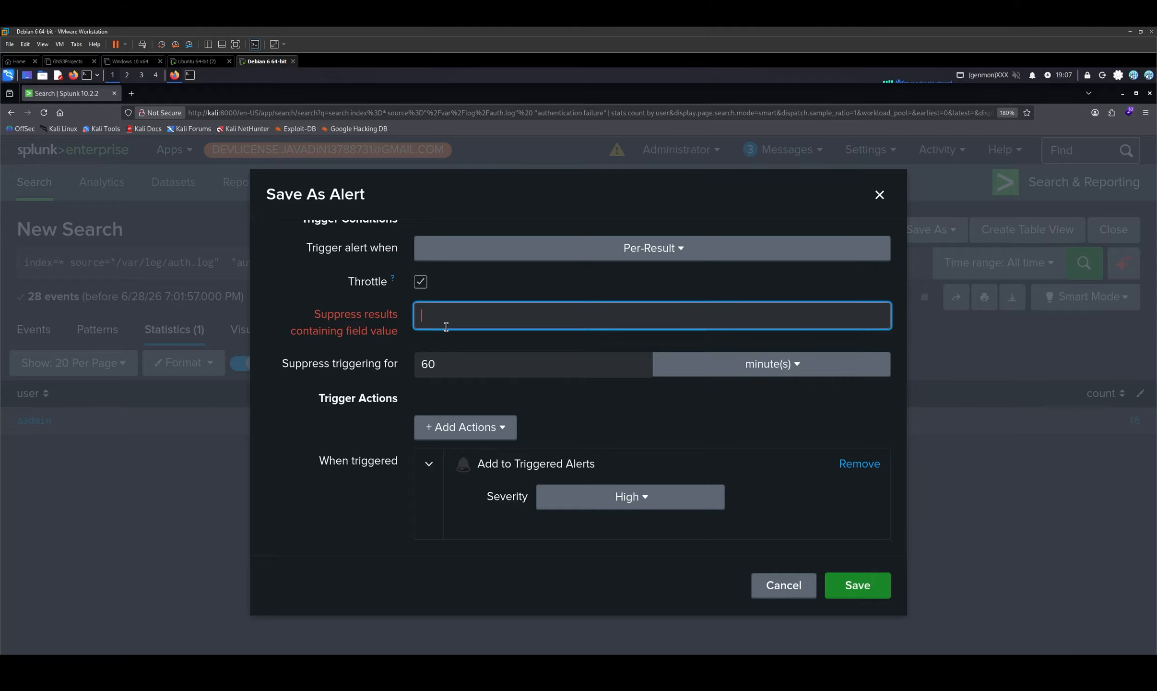
{"action": "type", "text": "*"}
{"action": "scroll", "coordinate": [442, 295], "scroll_direction": "up", "scroll_amount": 4}
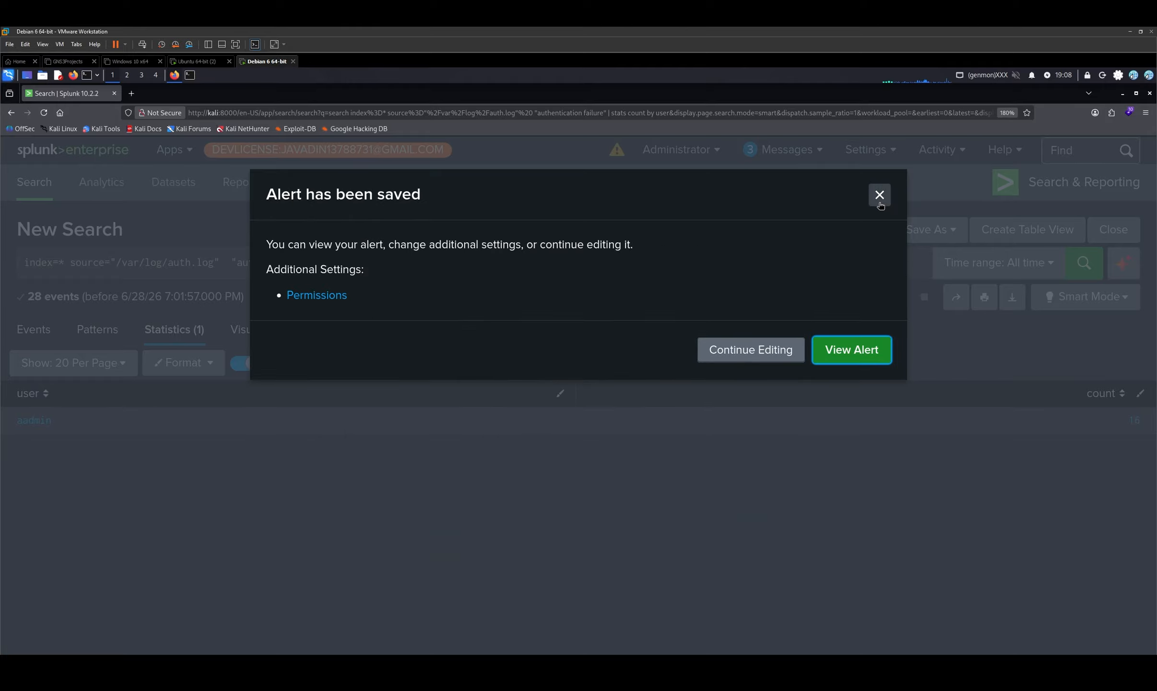
{"action": "left_click", "coordinate": [879, 194]}
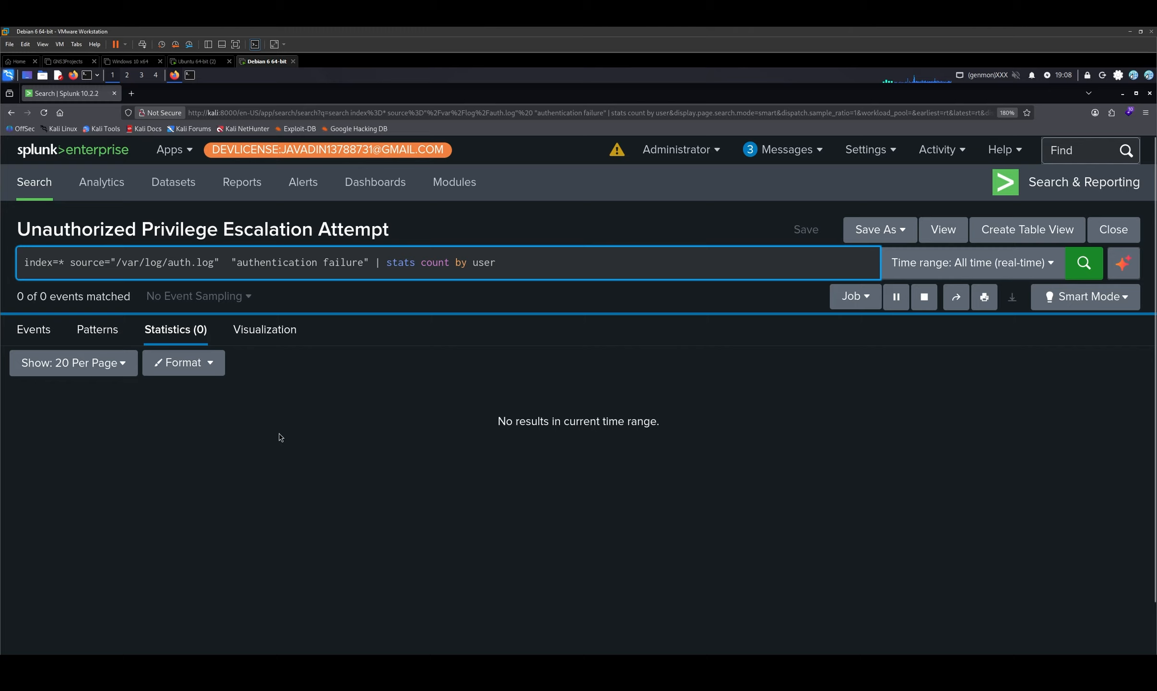
Step: Switch to the terminal session on the Ubuntu host, clear it, and run sudo cat /etc/passwd
{"action": "left_click", "coordinate": [195, 75]}
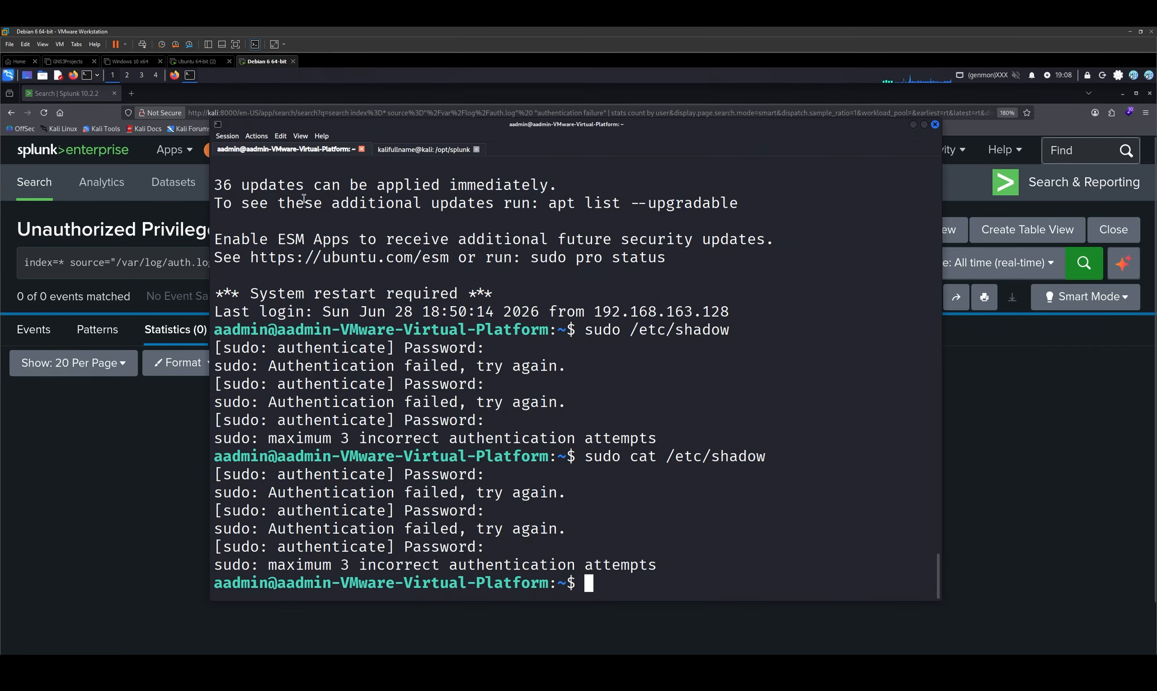
{"action": "key", "text": "ctrl+l"}
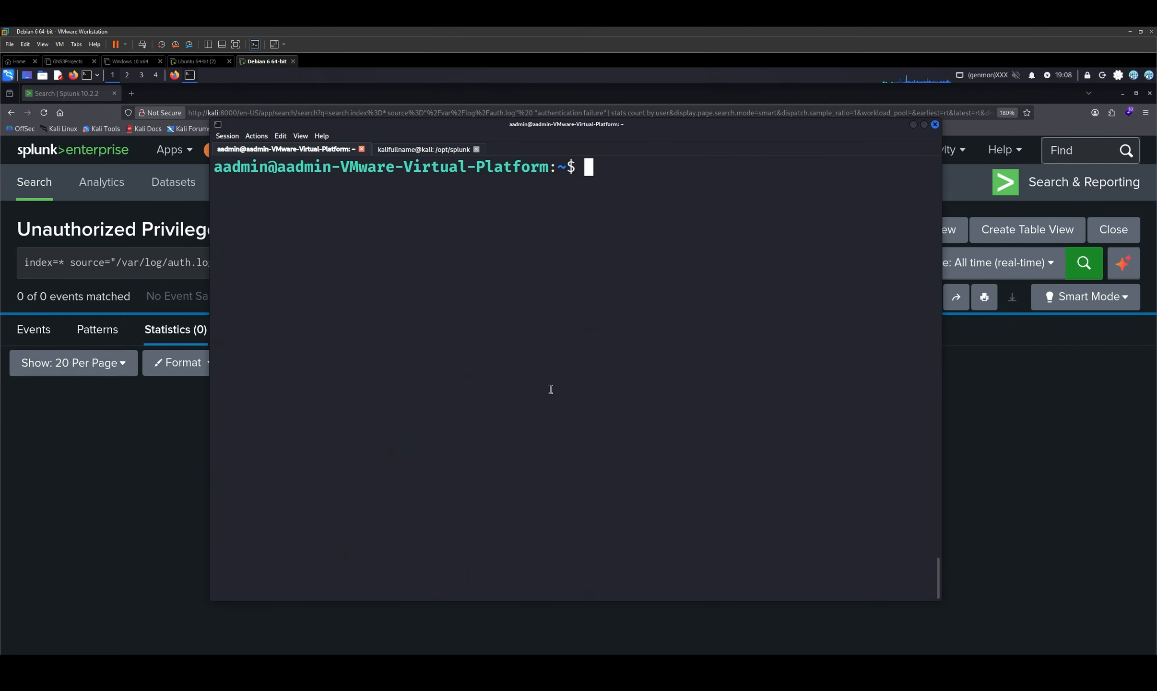
{"action": "type", "text": "sudo cat /"}
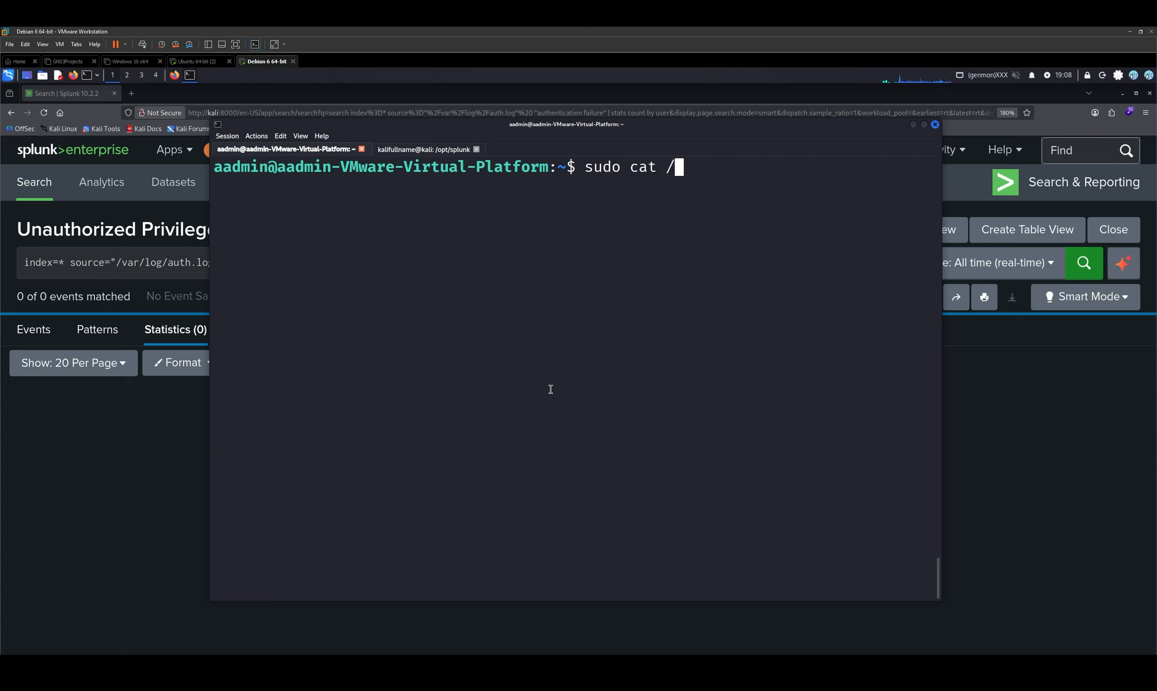
{"action": "type", "text": "etc/pas"}
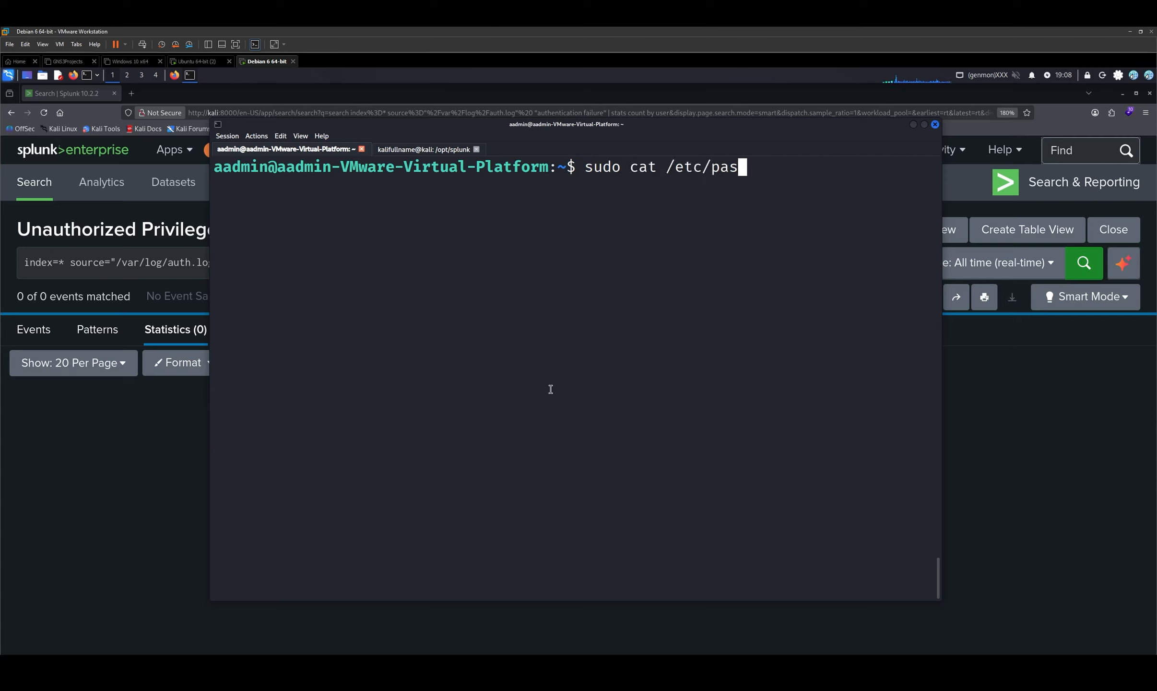
{"action": "type", "text": "sd"}
{"action": "key", "text": "BackSpace"}
{"action": "type", "text": "wd"}
{"action": "key", "text": "Return"}
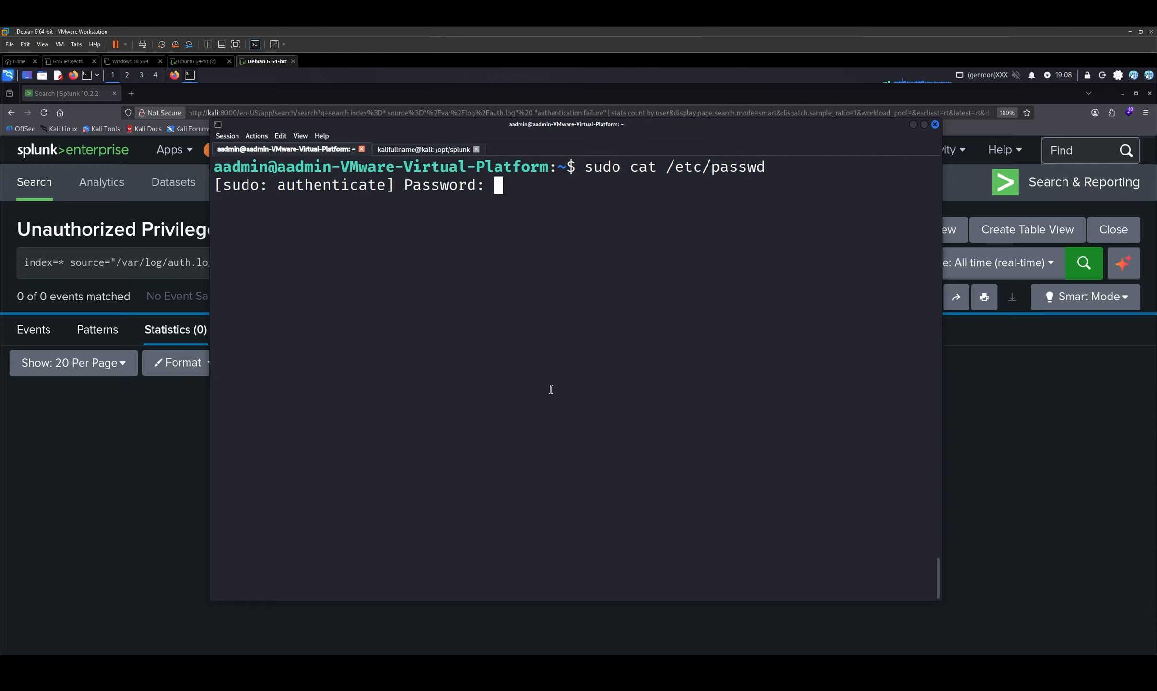
Step: Submit a wrong sudo password at each of the three authentication prompts to generate authentication failures
{"action": "key", "text": "Return"}
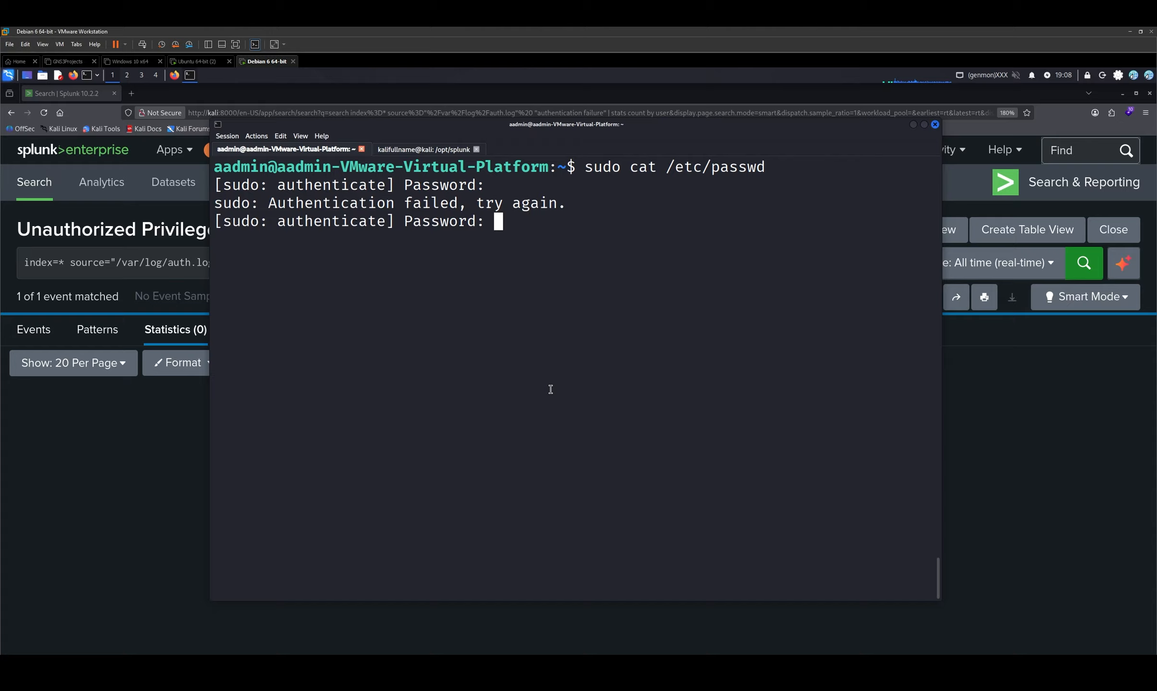
{"action": "type", "text": "***************"}
{"action": "key", "text": "Return"}
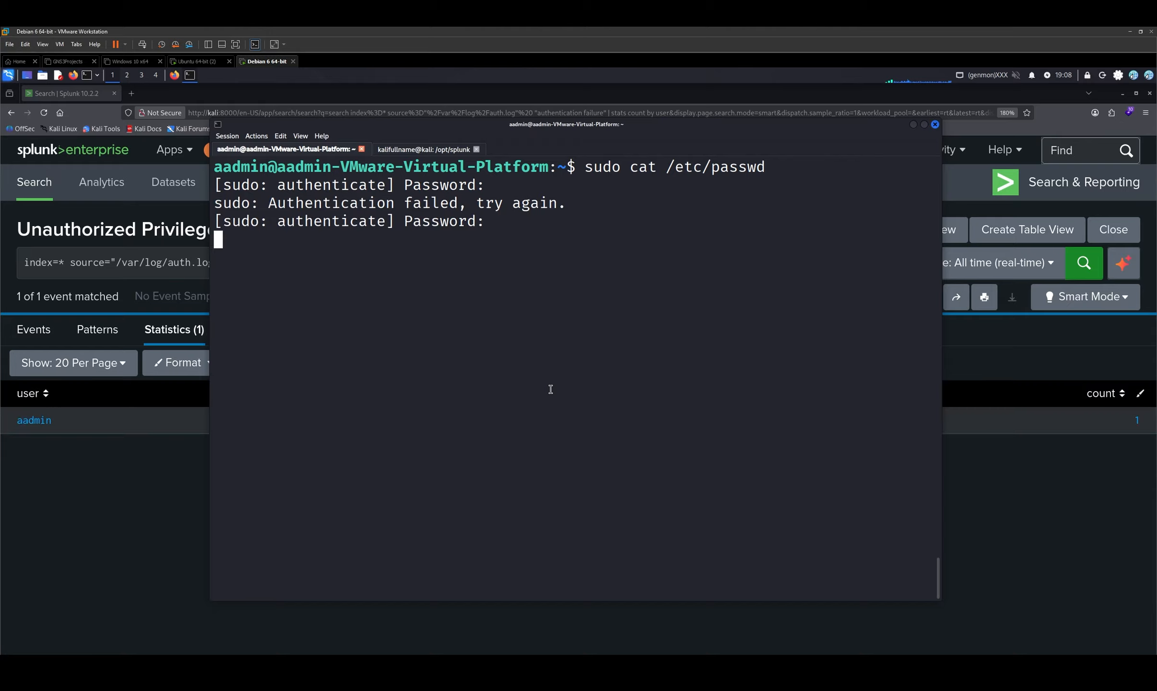
{"action": "type", "text": "************"}
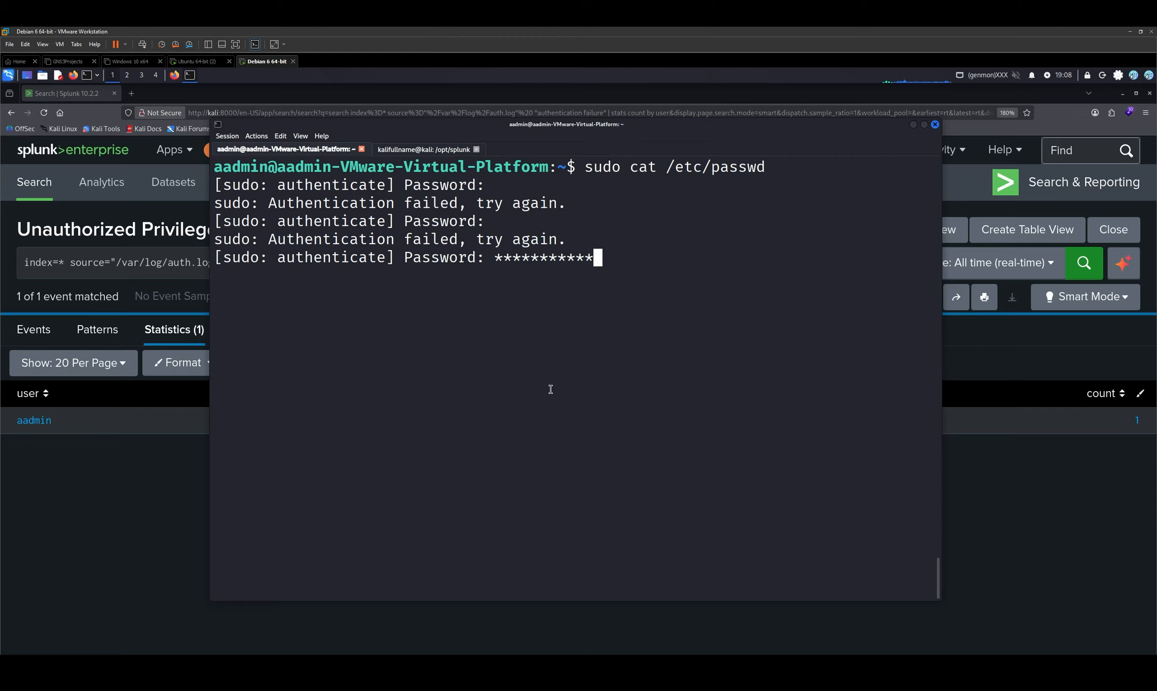
{"action": "key", "text": "Return"}
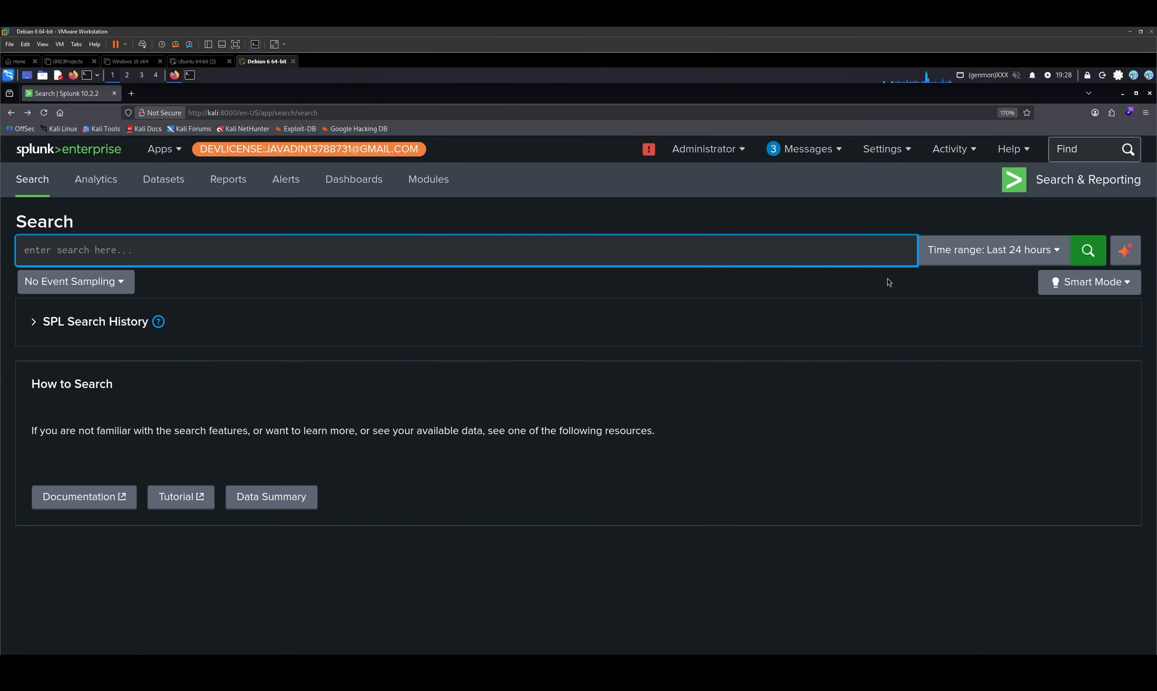
Step: Open Splunk's list of triggered alerts
{"action": "left_click", "coordinate": [953, 149]}
{"action": "left_click", "coordinate": [950, 211]}
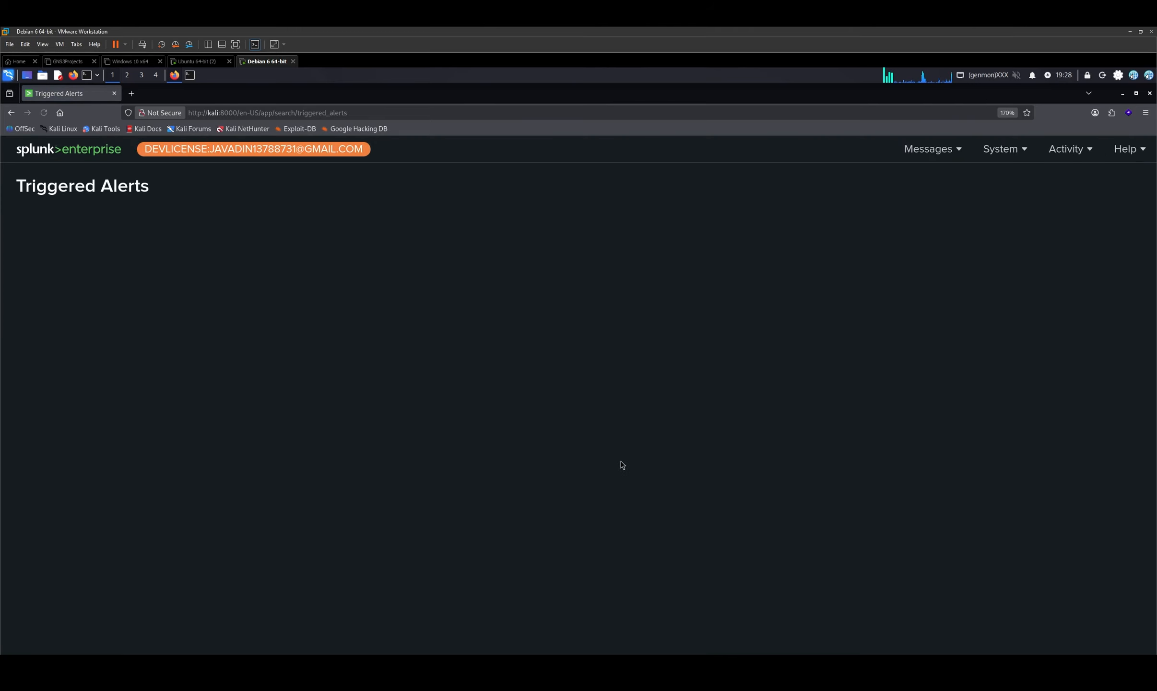